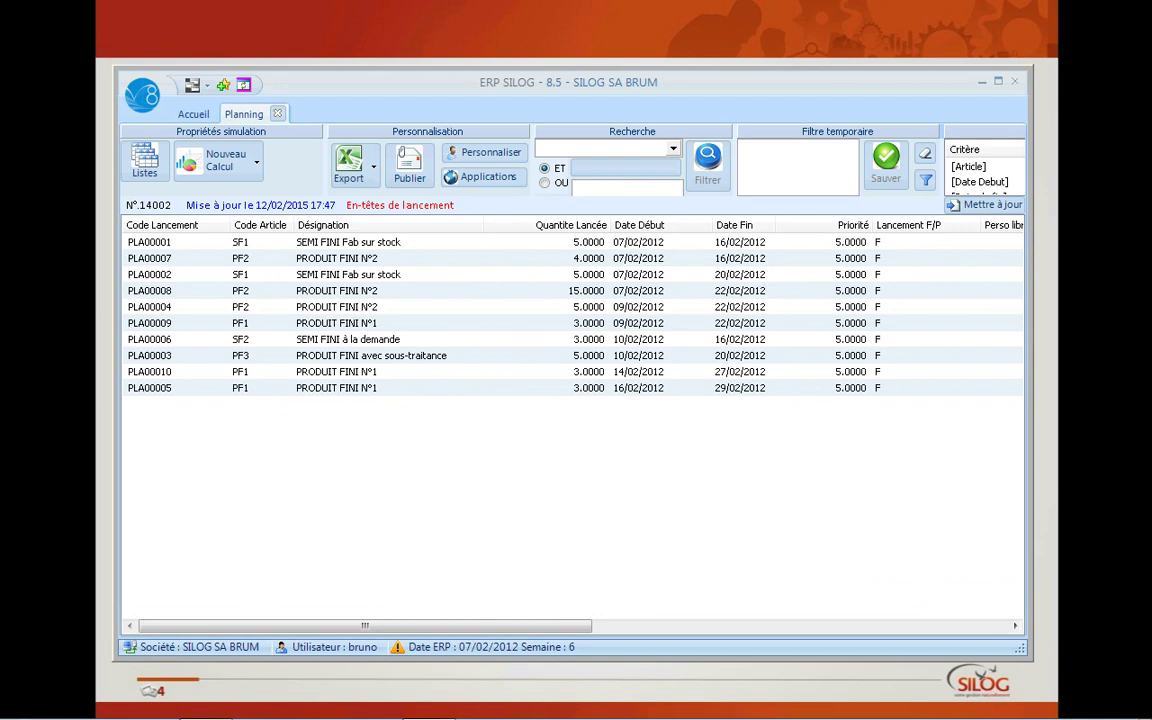
- Open the "Détails des tâches à transférer" list and look through its tasks
left_click(140, 158)
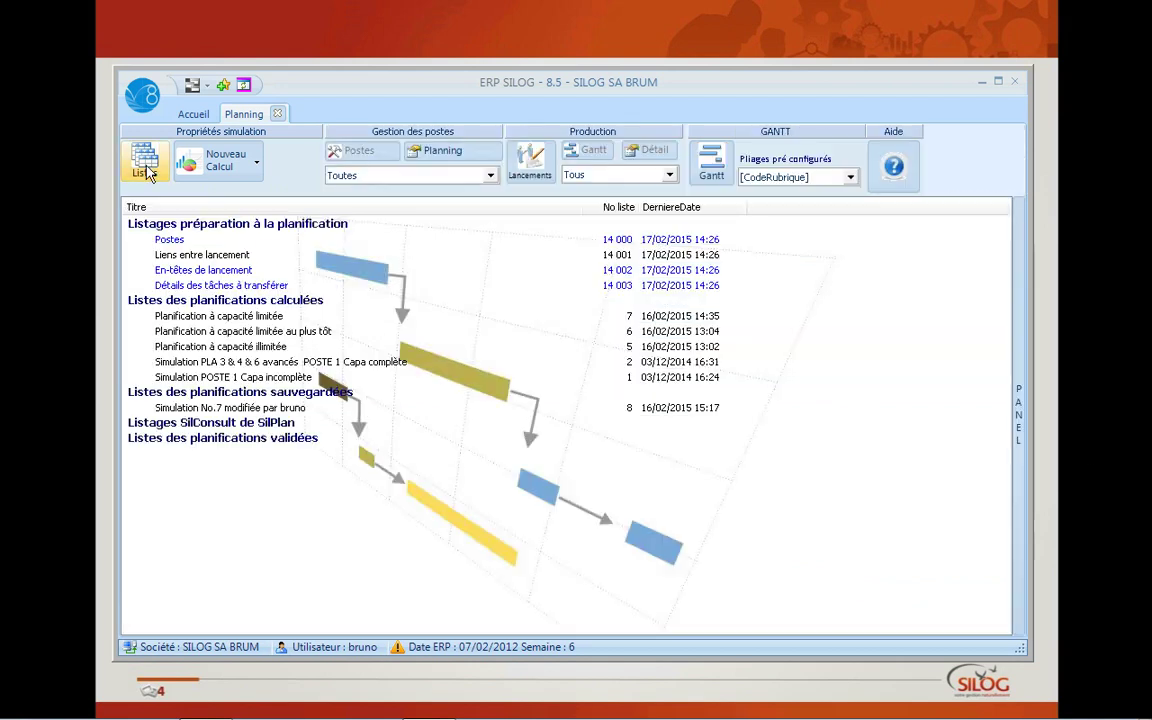
double_click(165, 285)
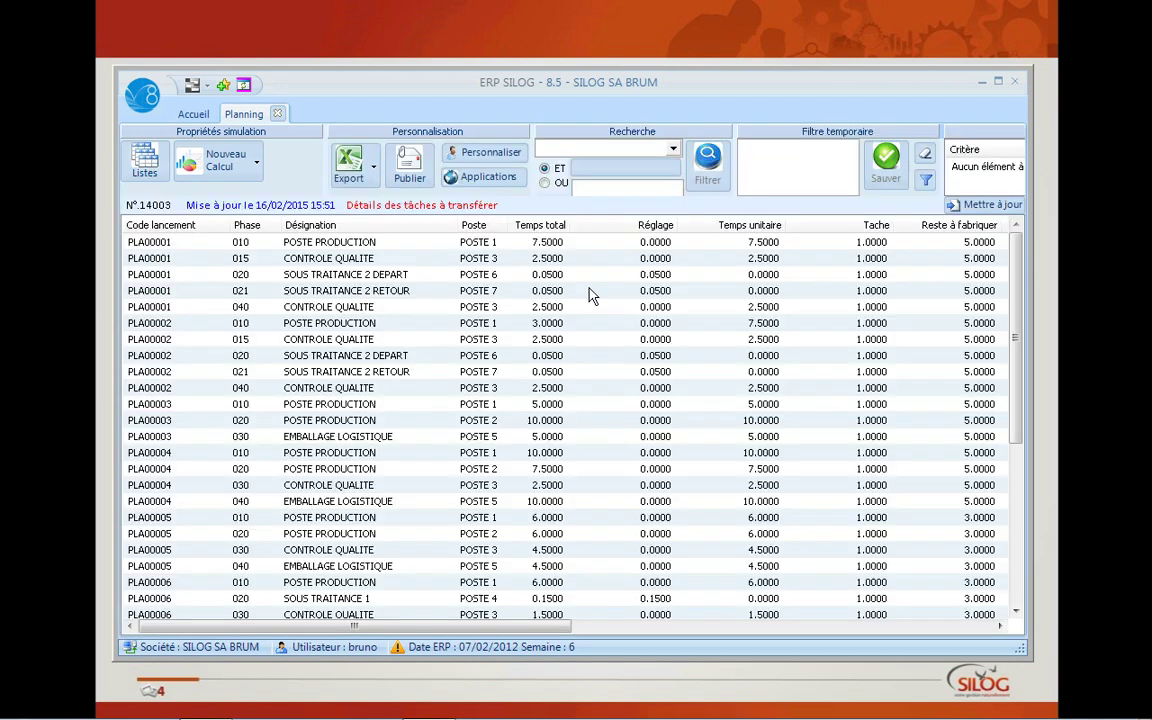
left_click_drag(1014, 338, 1013, 510)
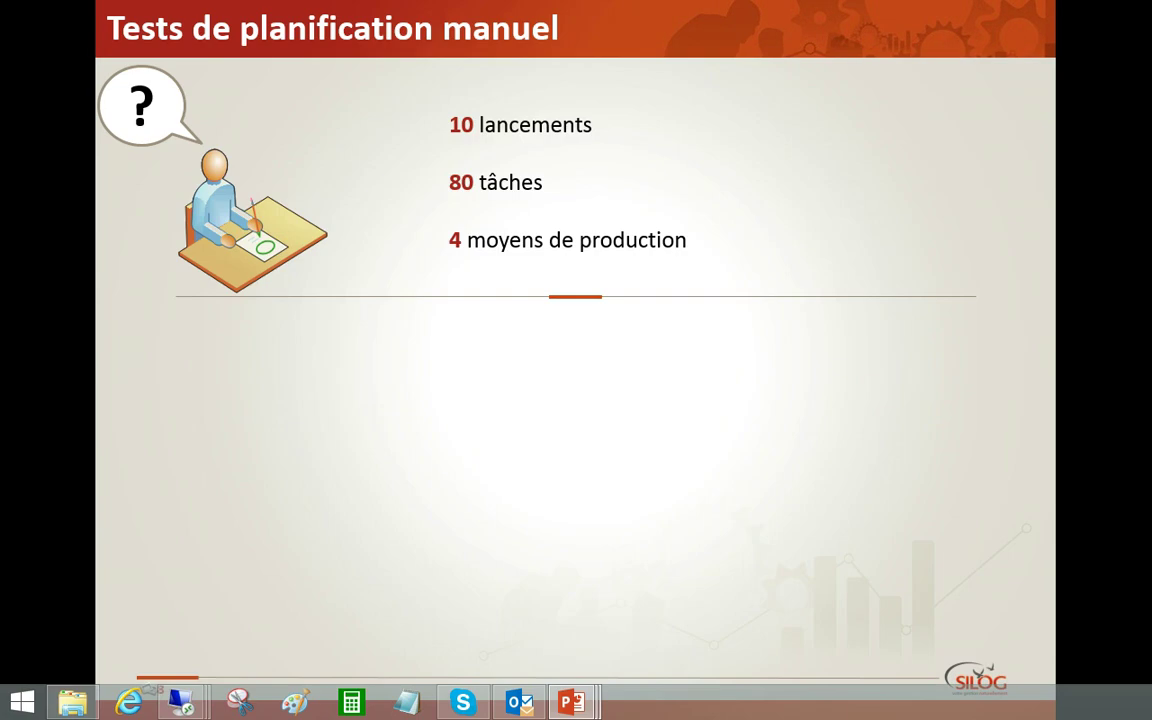
key("Right")
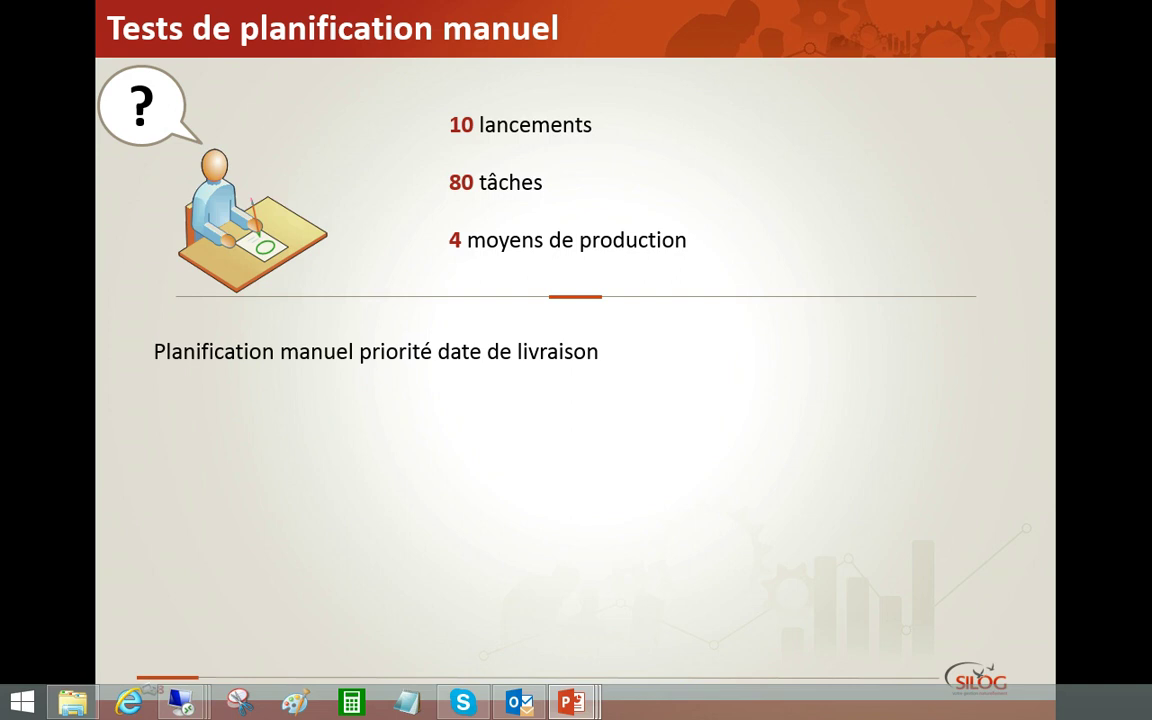
key("Right")
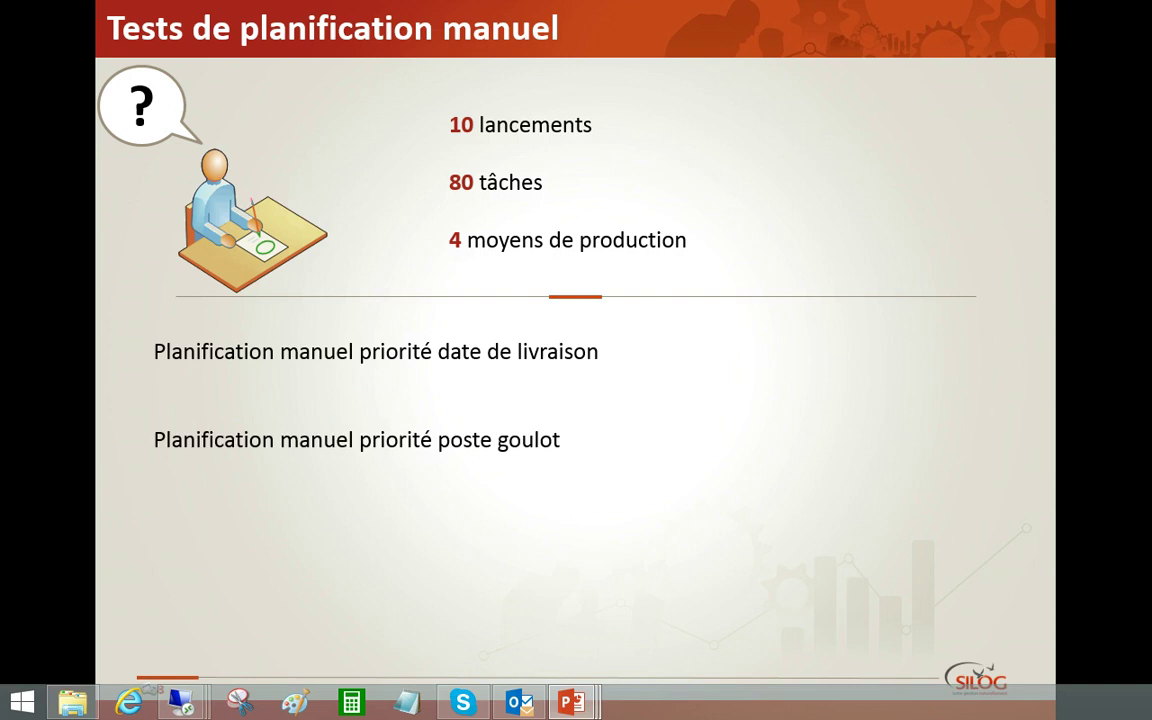
key("Right")
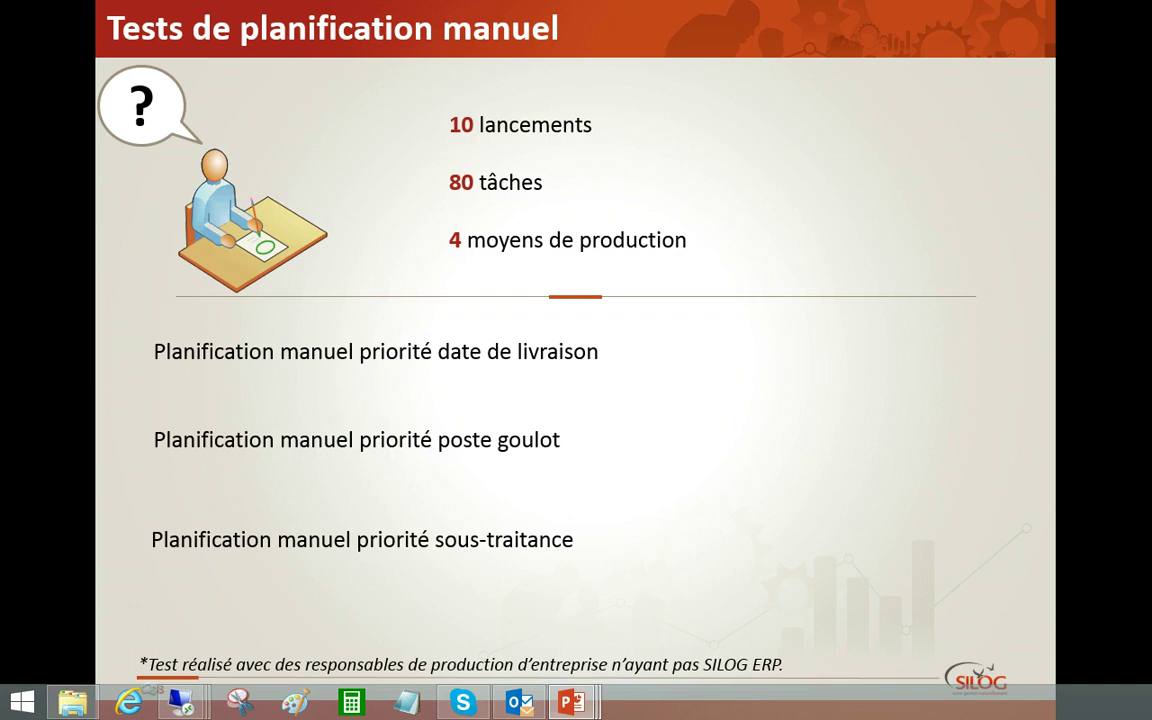
key("Right")
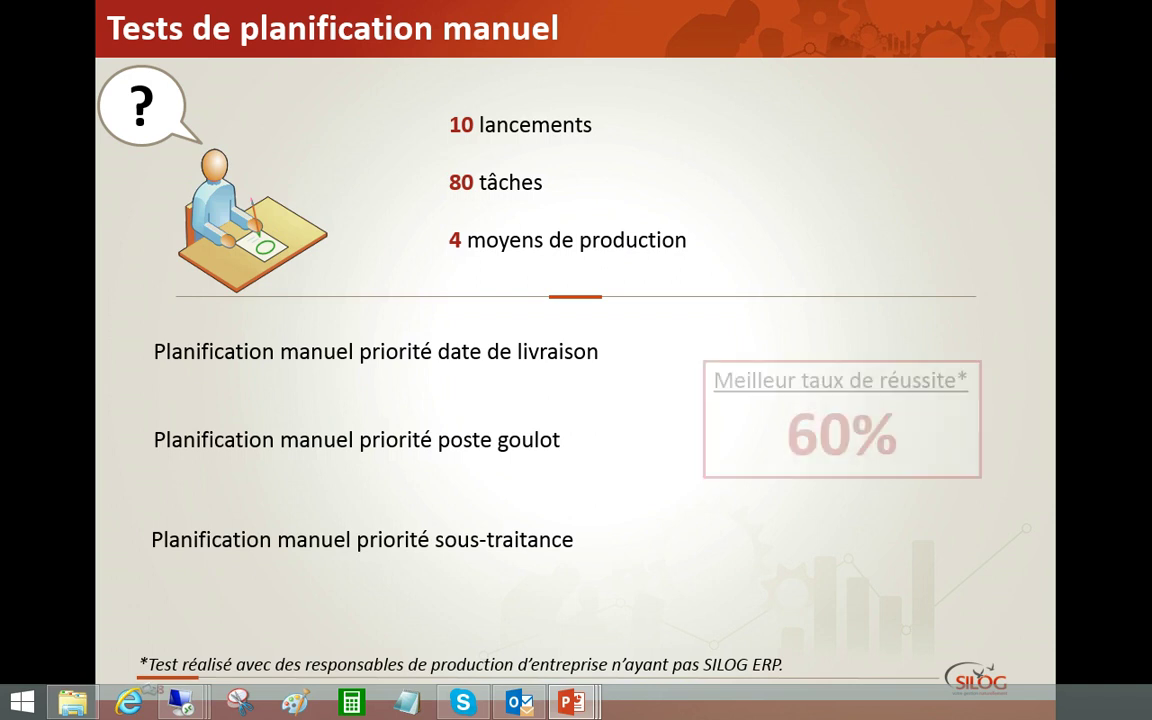
key("Right")
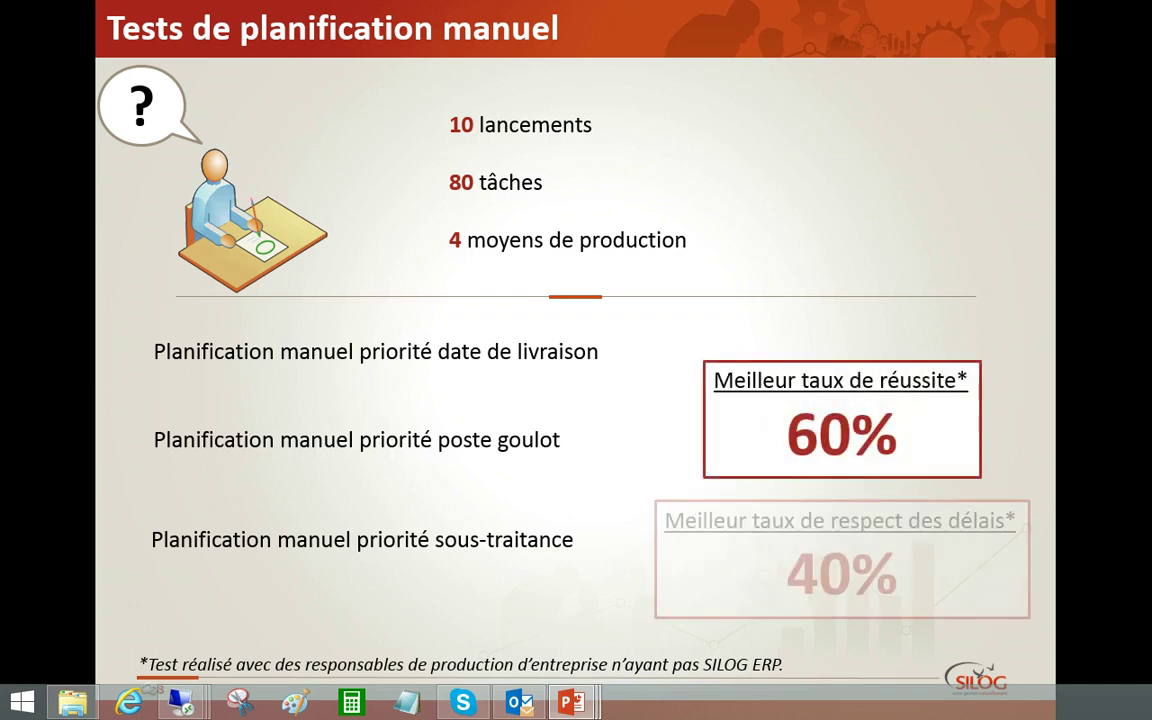
key("Right")
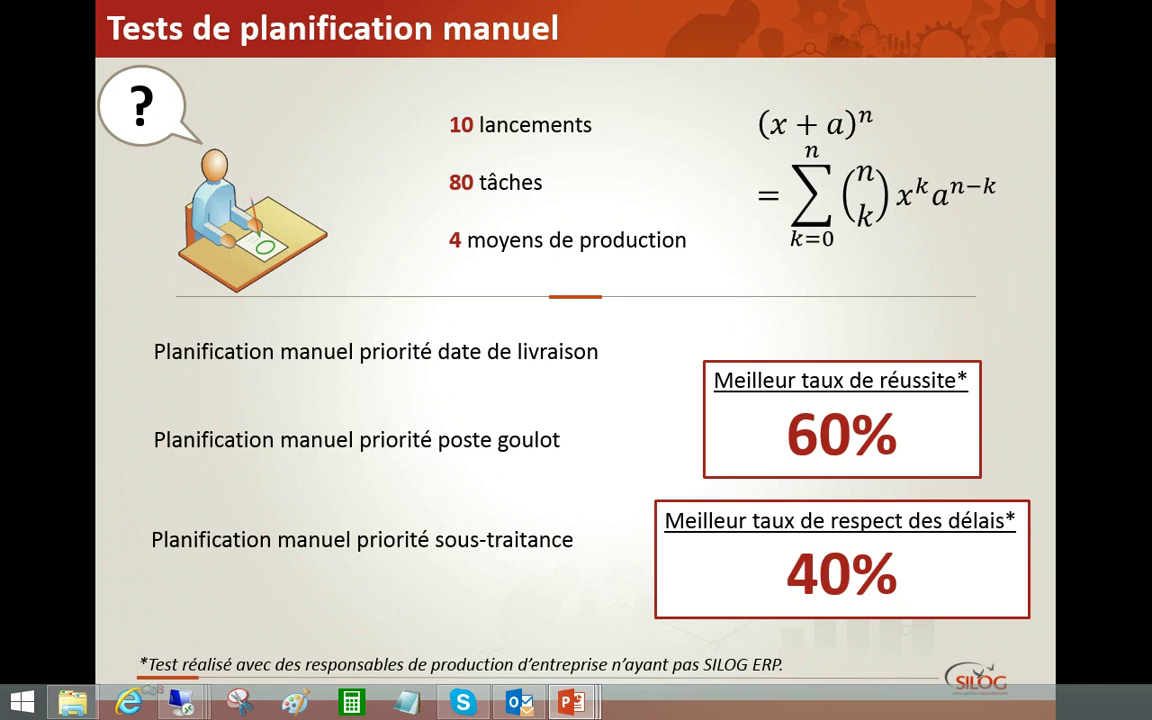
key("Right")
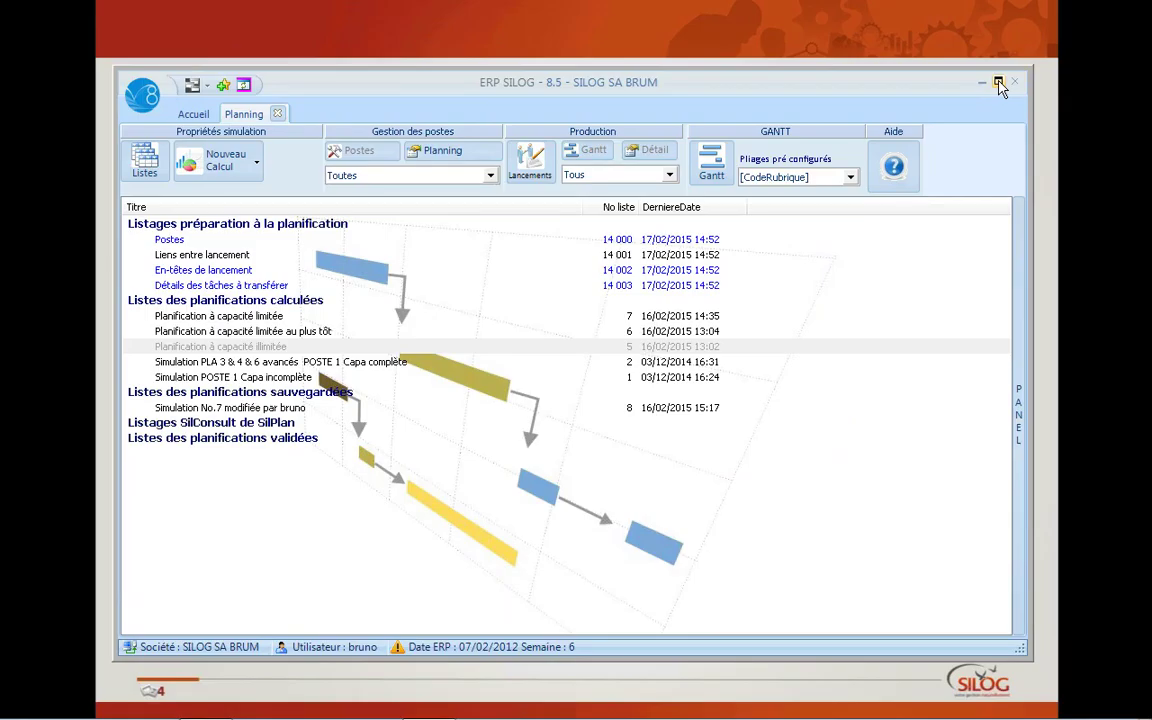
- Maximise the ERP window, open the Gantt of "Planification à capacité illimitée" and view the loads of POSTE 2 and POSTE 3
left_click(998, 86)
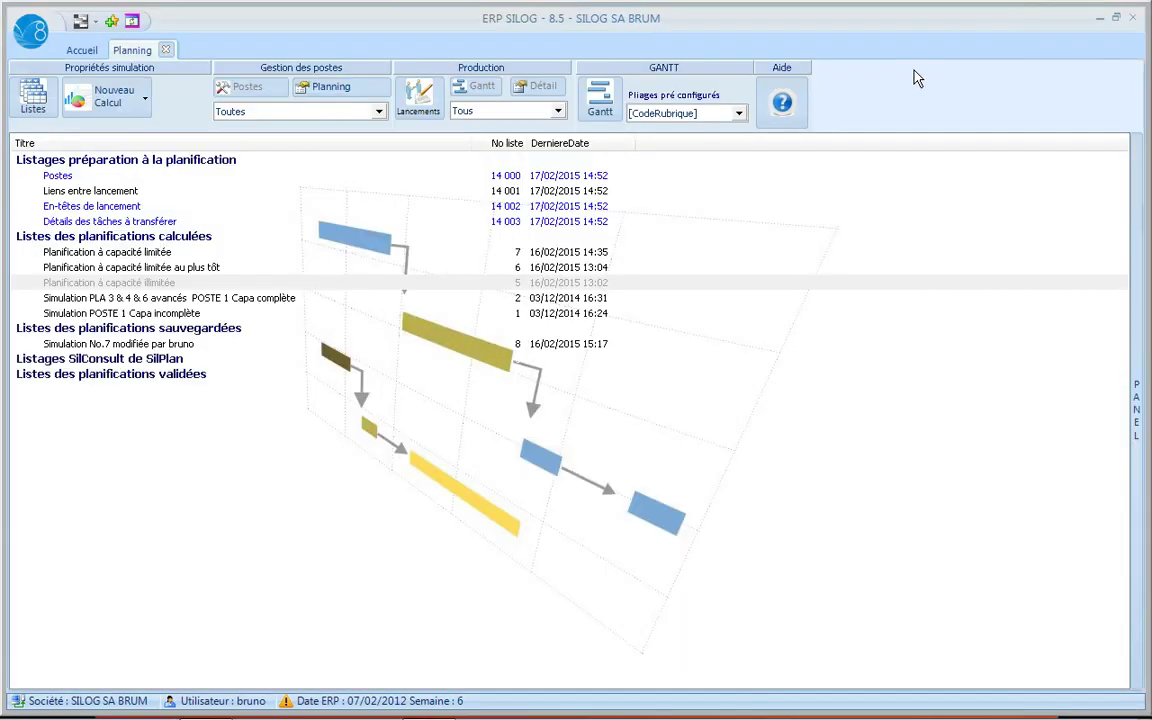
left_click(604, 97)
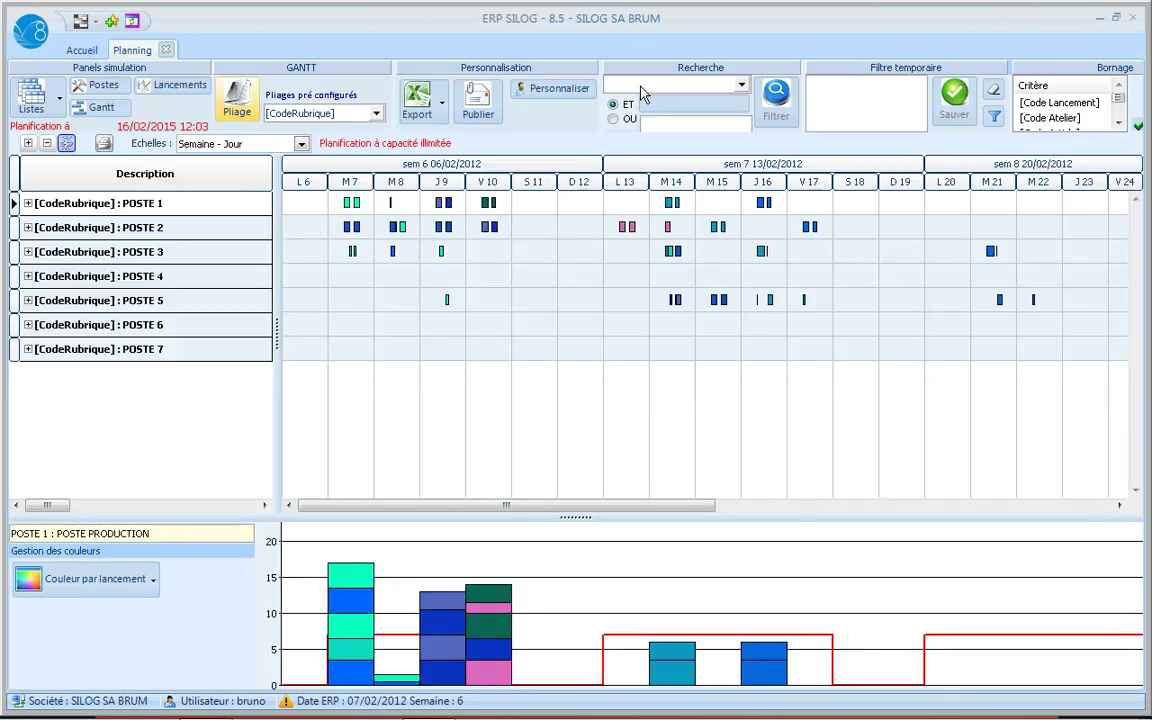
left_click(228, 236)
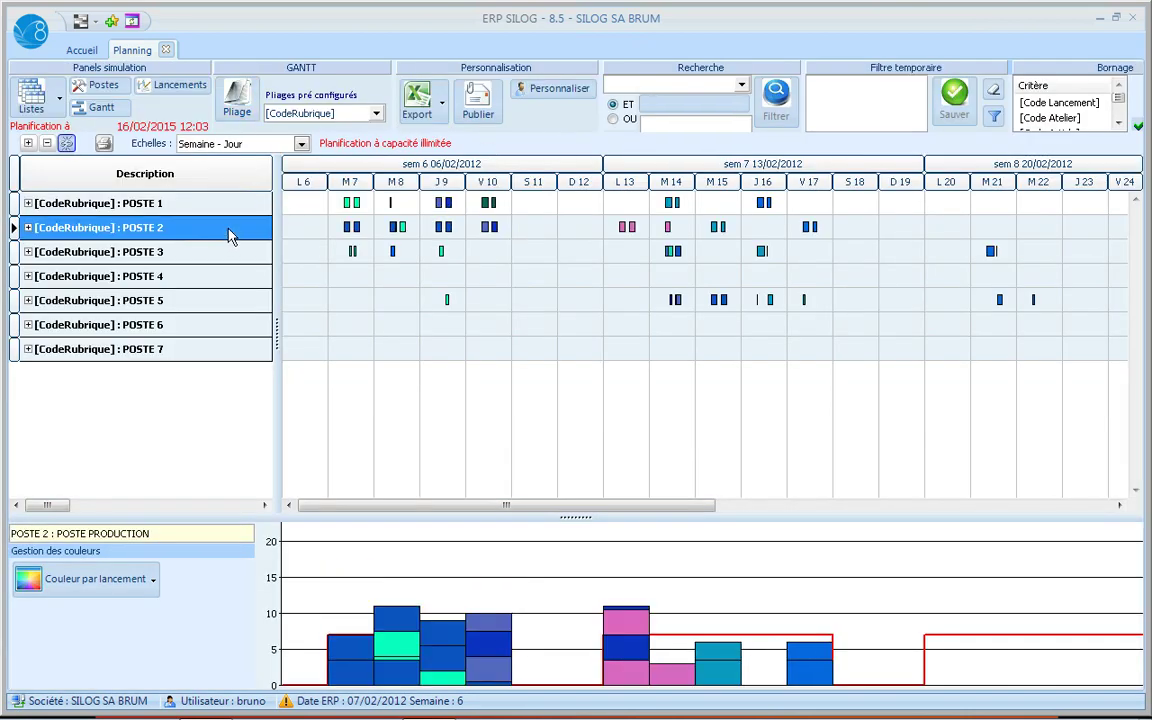
left_click(232, 253)
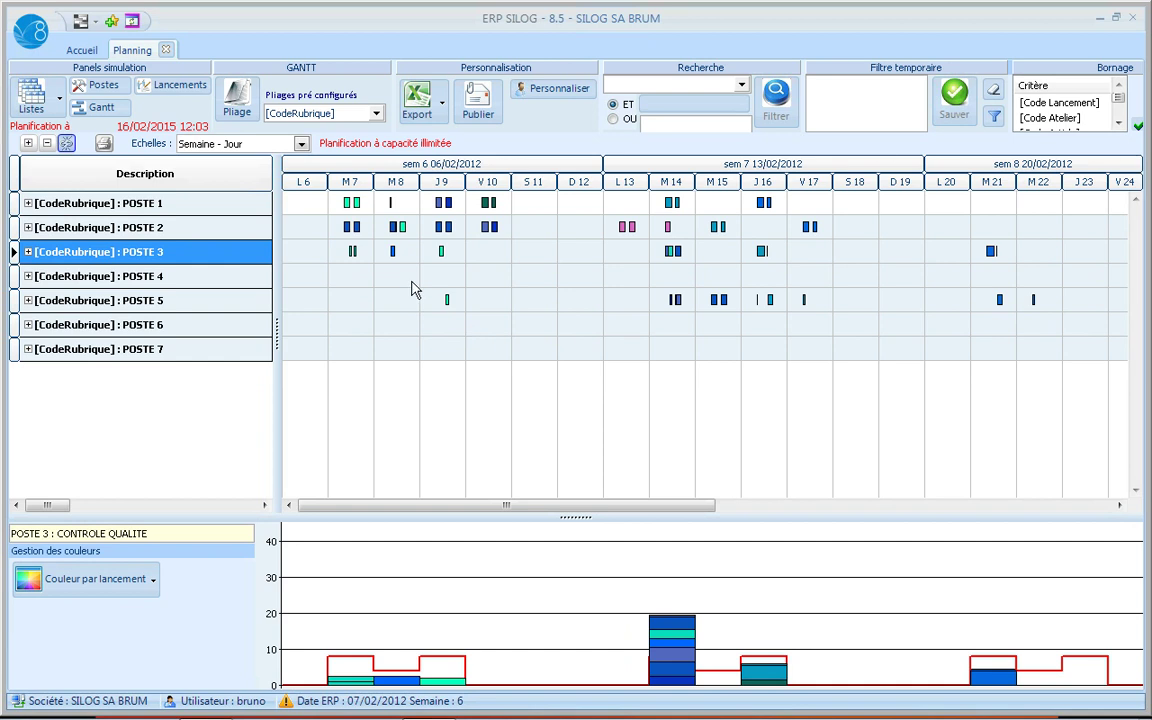
- Display the simulation's list of launches and show the phase progress of PLA00002
left_click(193, 90)
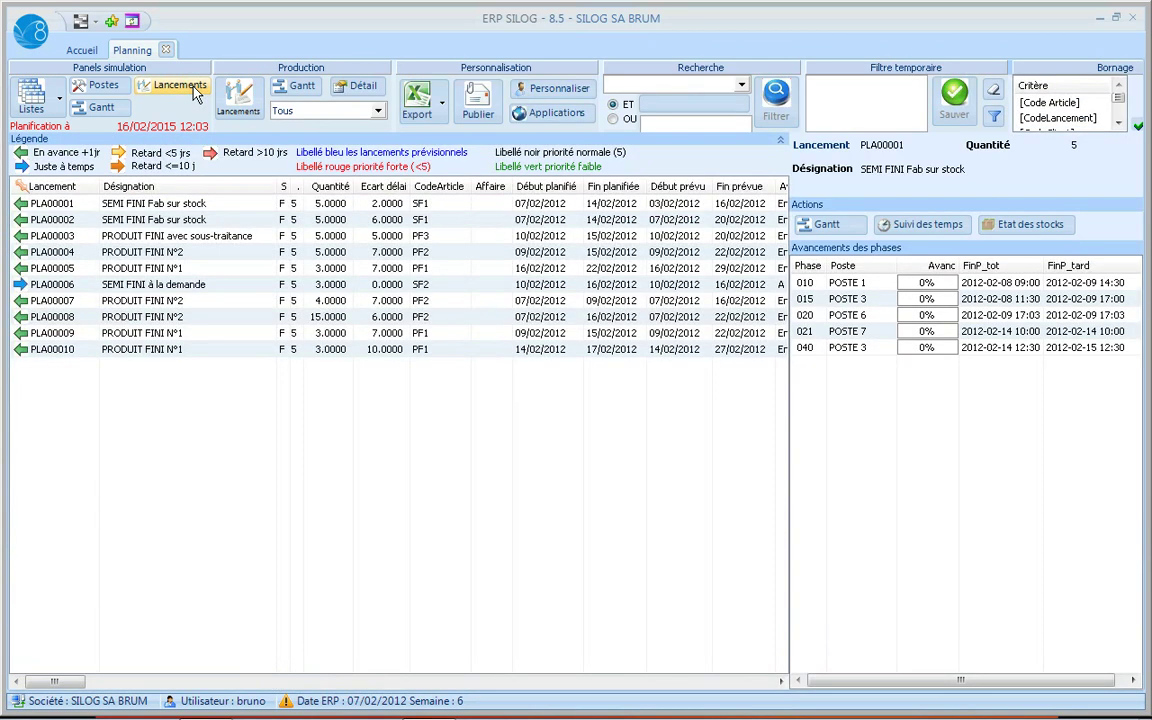
left_click(408, 221)
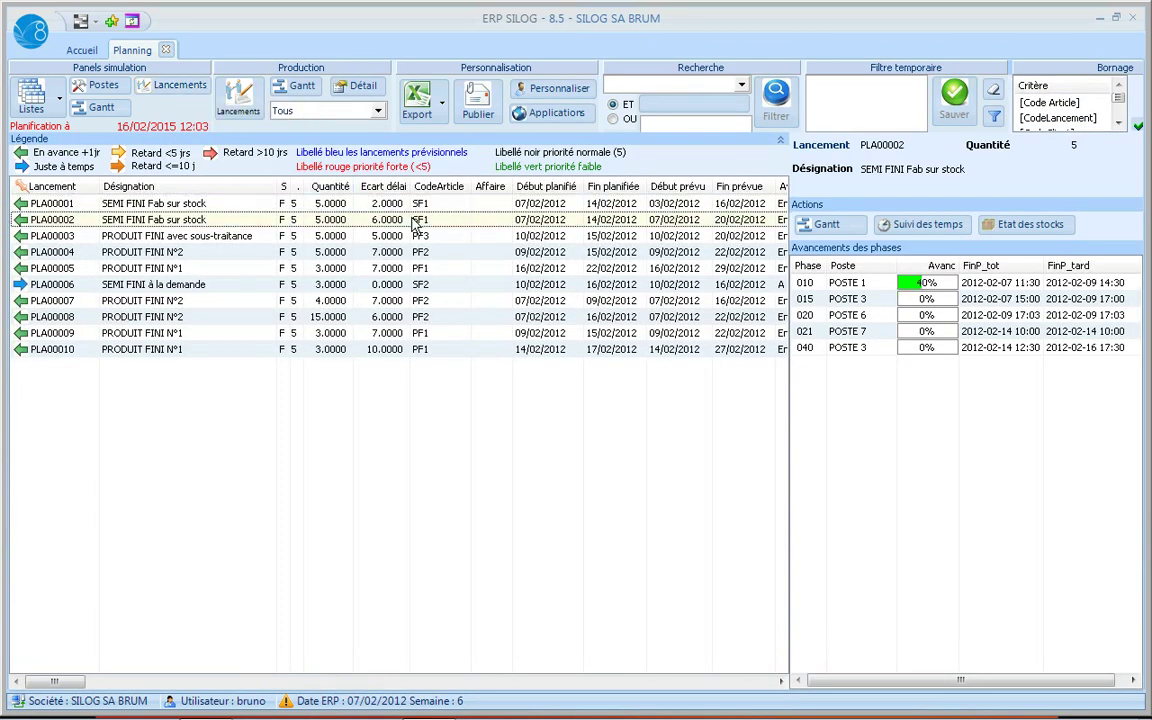
- Open the Gantt of the "Planification à capacité limitée au plus tôt" simulation and view the load of POSTE 3
left_click(36, 100)
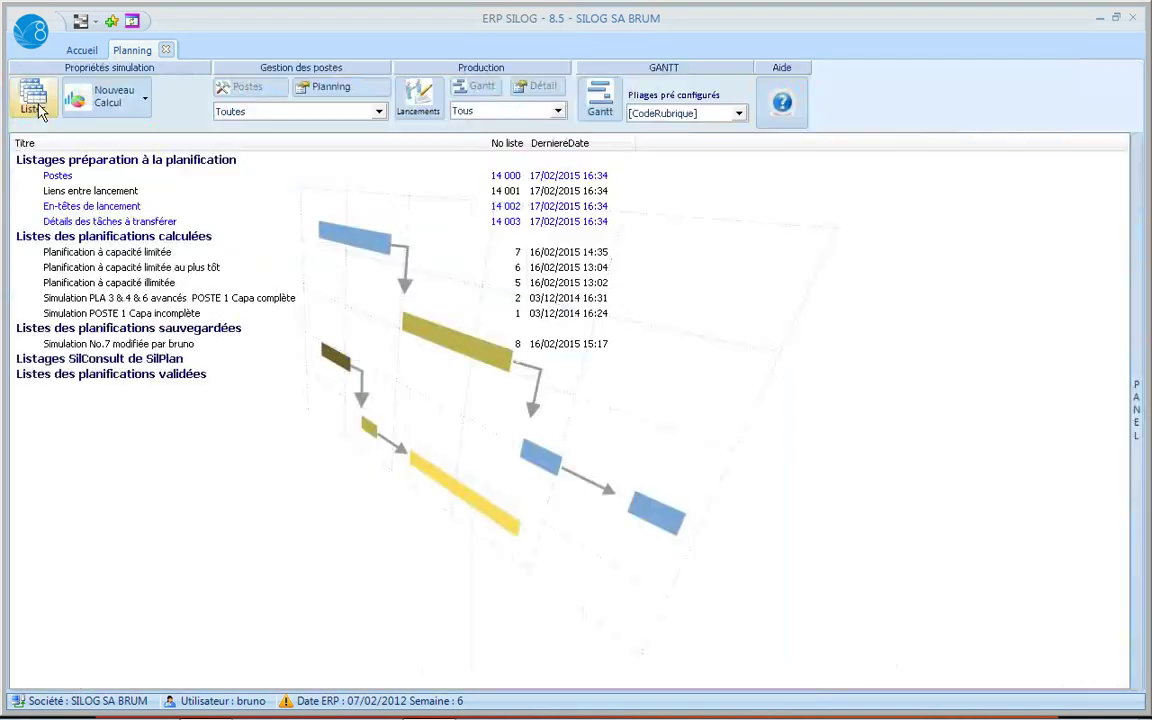
left_click(555, 267)
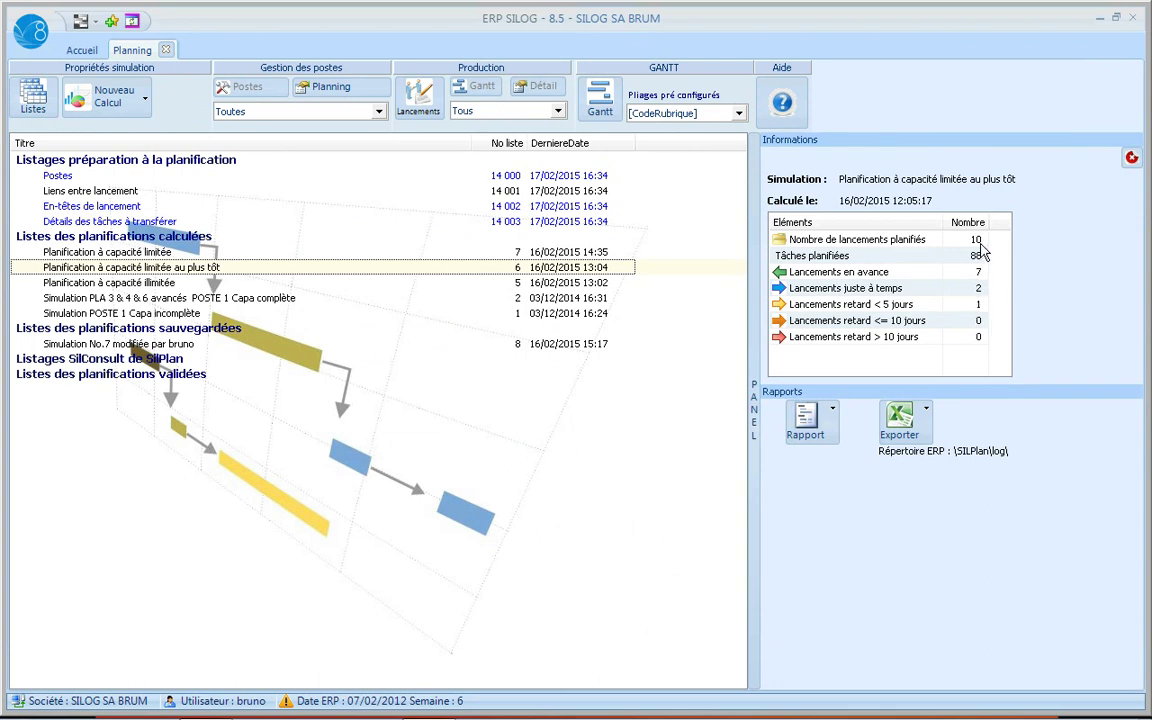
left_click(604, 102)
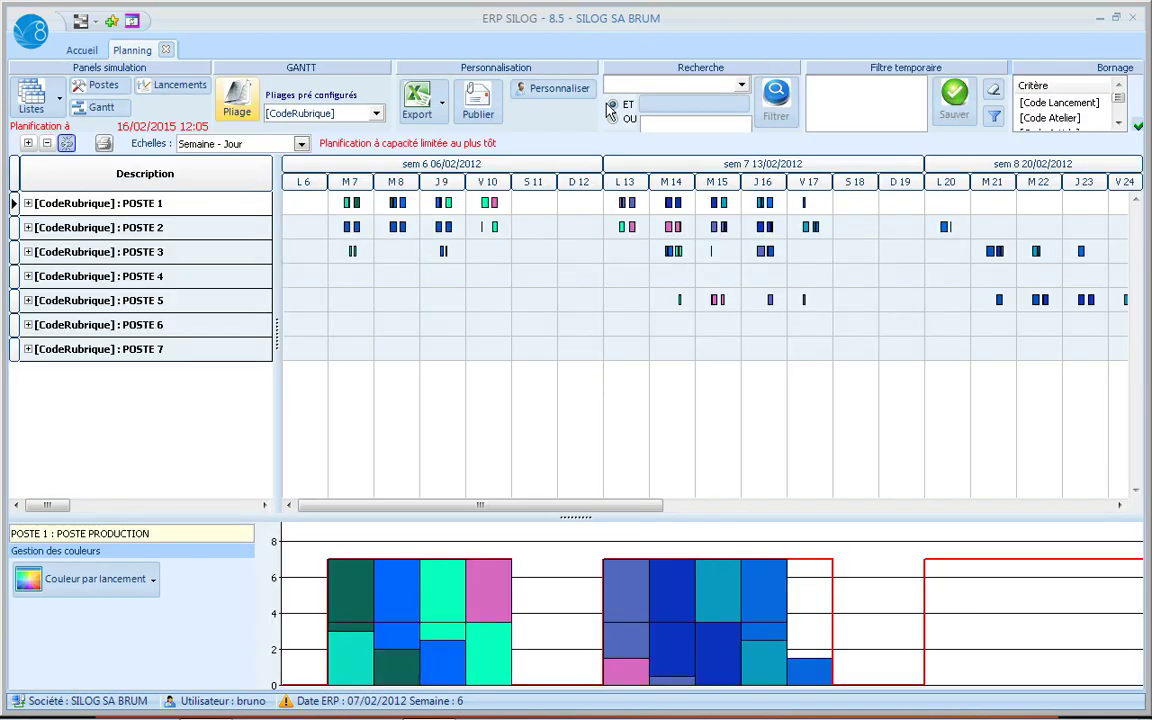
left_click_drag(622, 508, 746, 507)
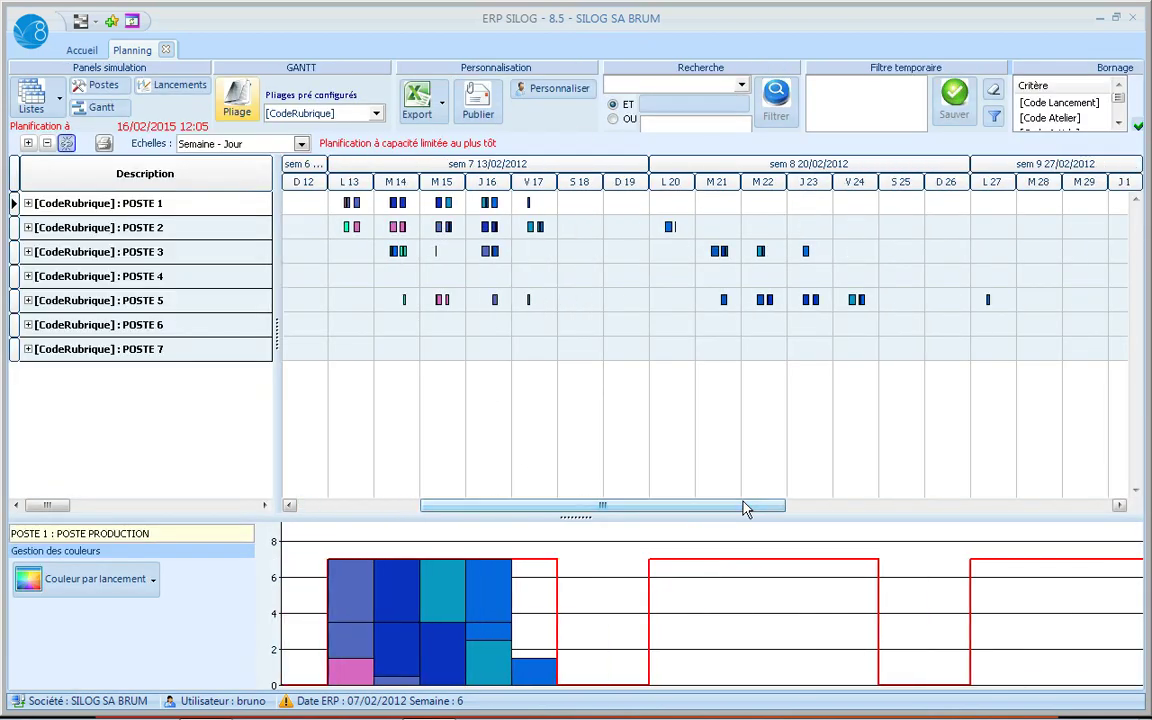
left_click(189, 256)
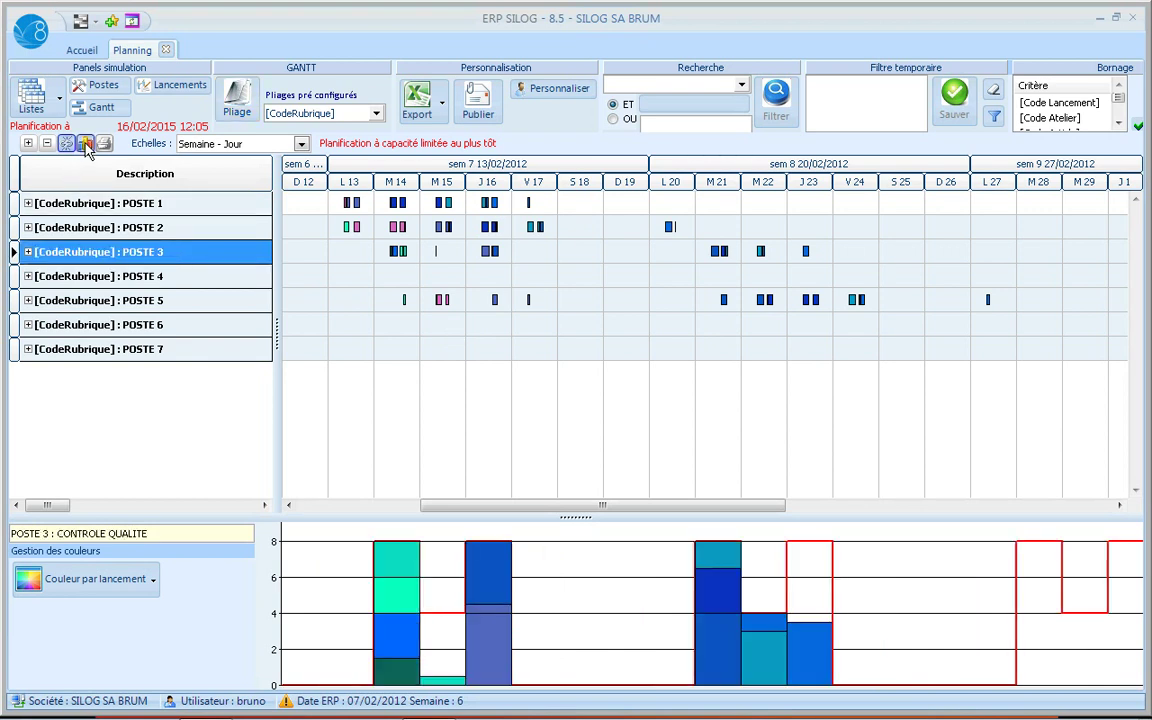
- Hide the load chart and expand POSTE 2 and its PLA00007 / 020 task in the Gantt
left_click(86, 145)
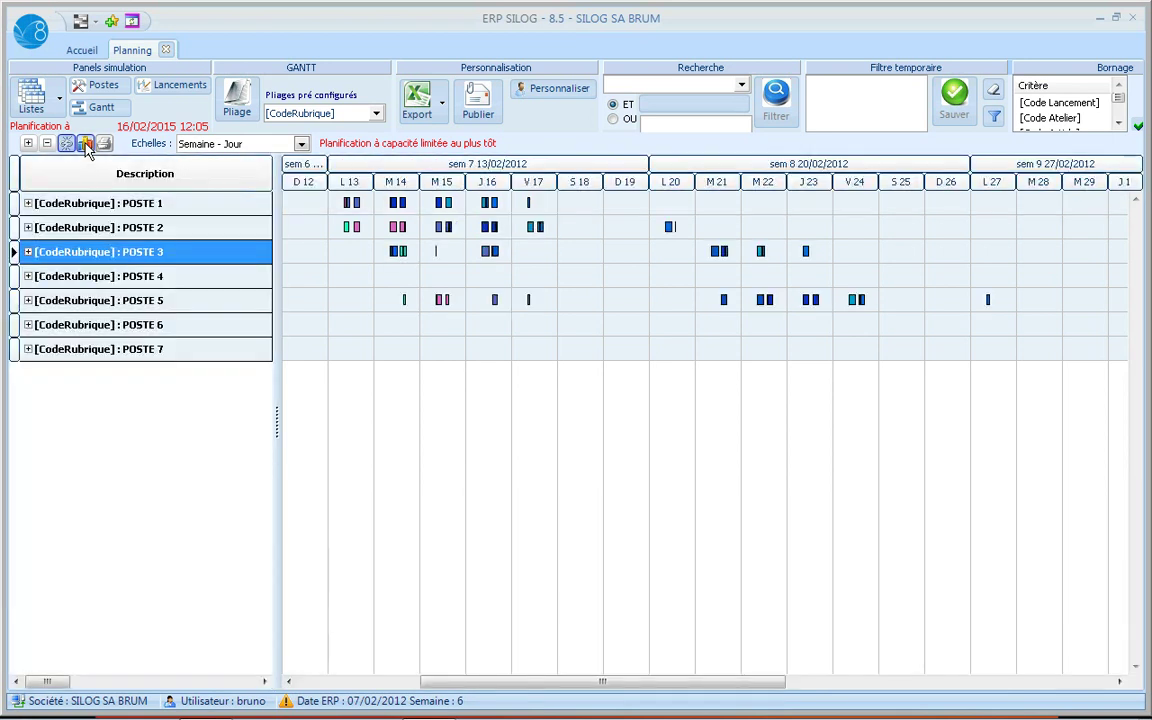
left_click(70, 222)
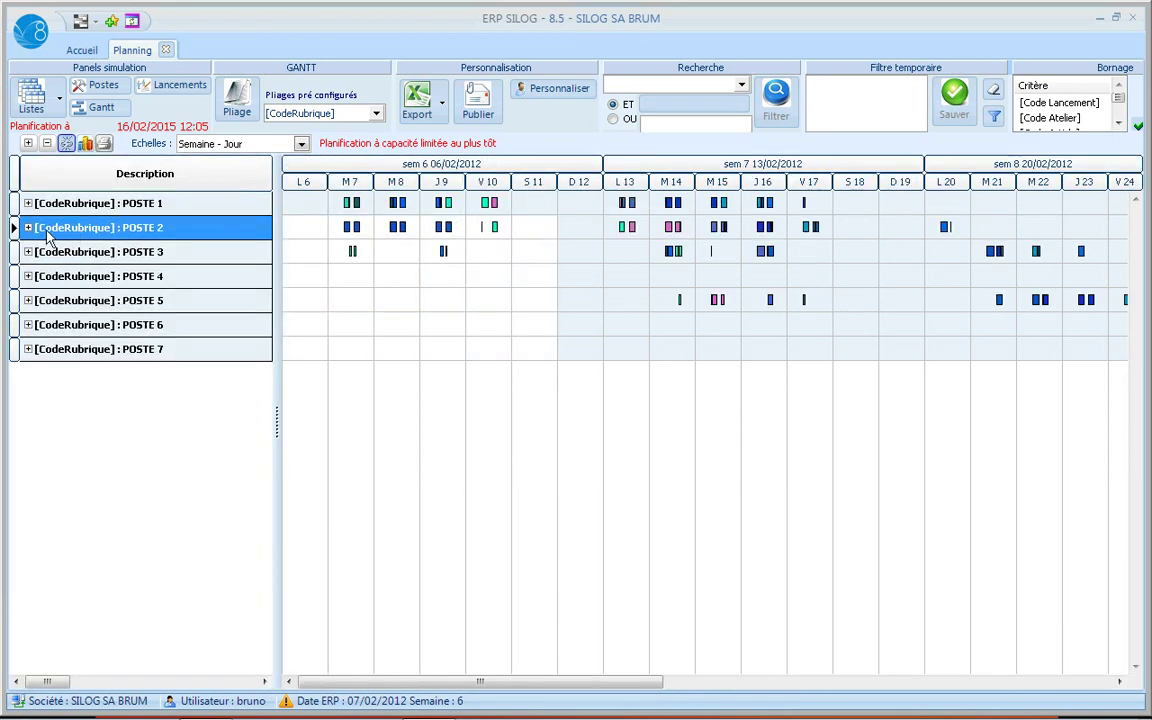
left_click(29, 228)
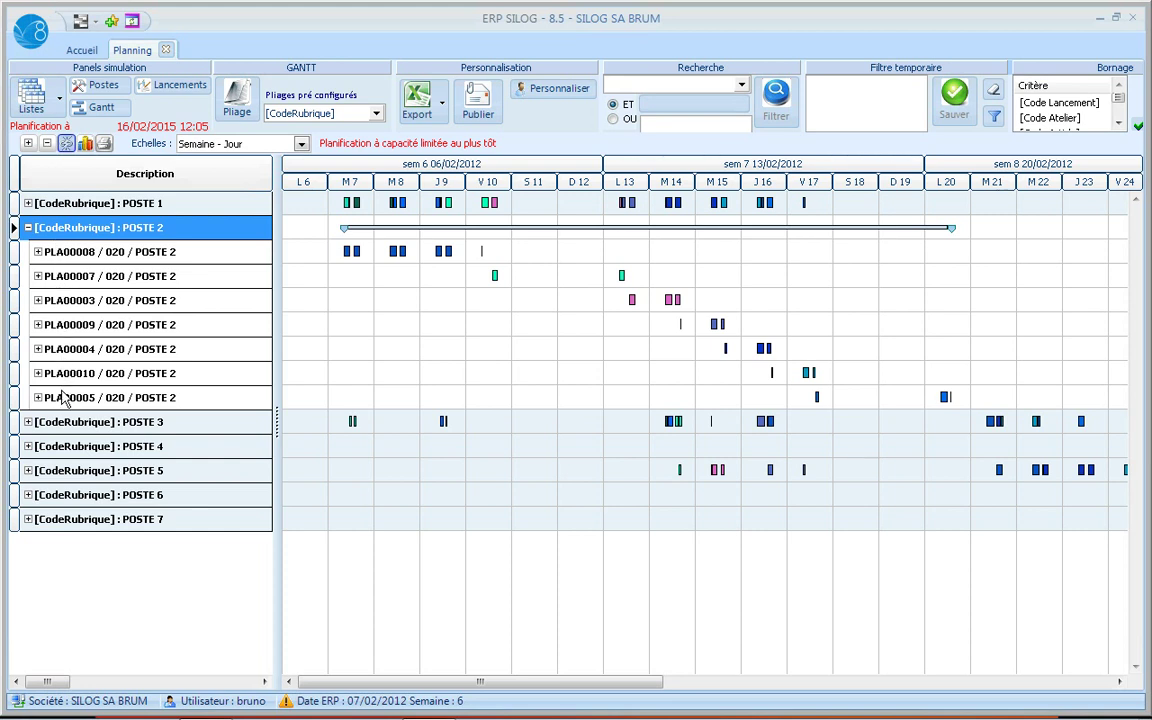
left_click(38, 277)
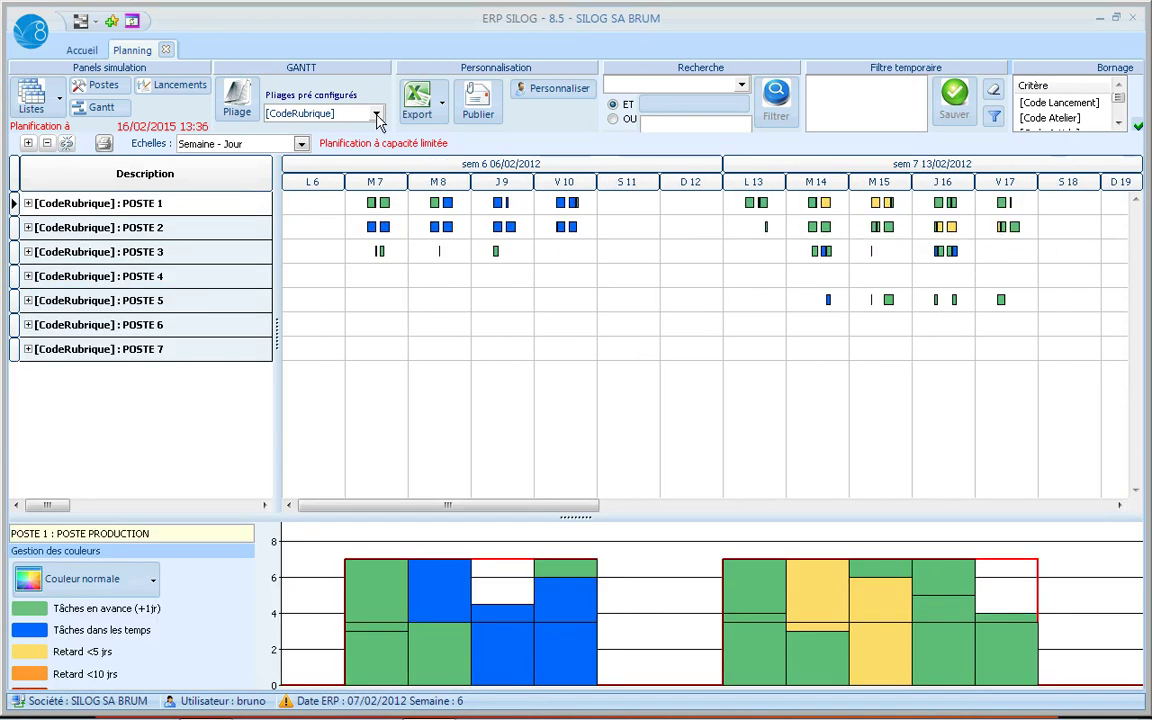
- Group the "Planification à capacité limitée" Gantt by [Code Lancement] and display the links between tasks
left_click(377, 114)
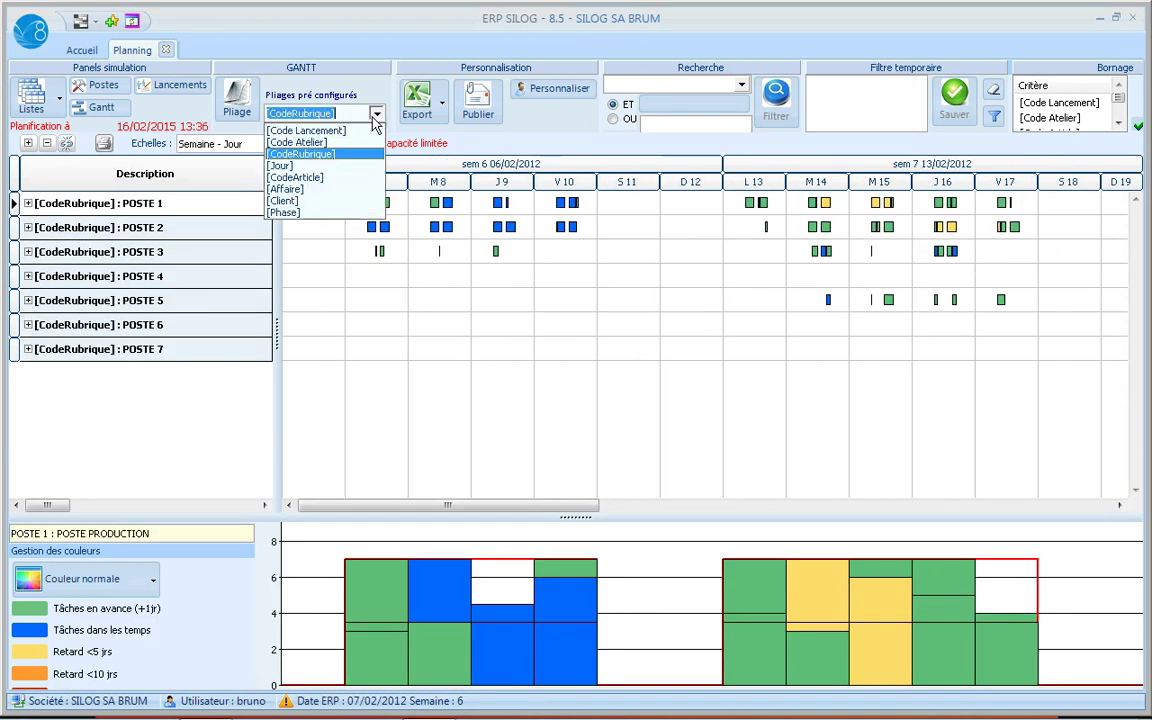
left_click(366, 131)
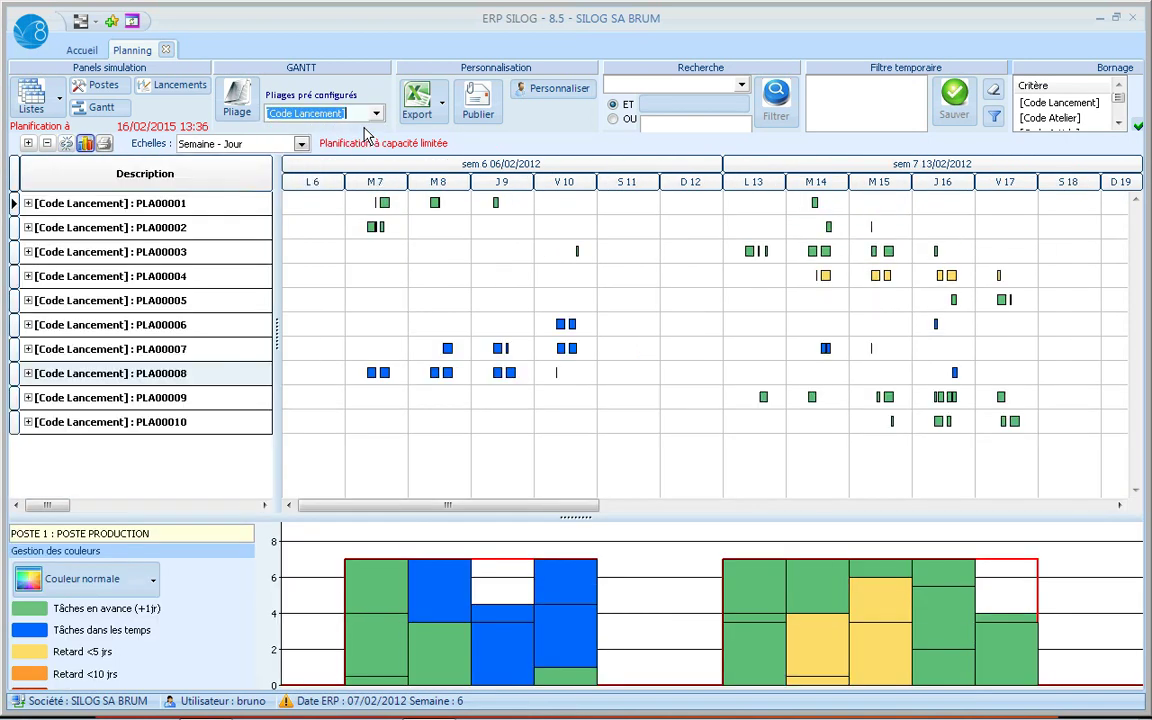
left_click(65, 144)
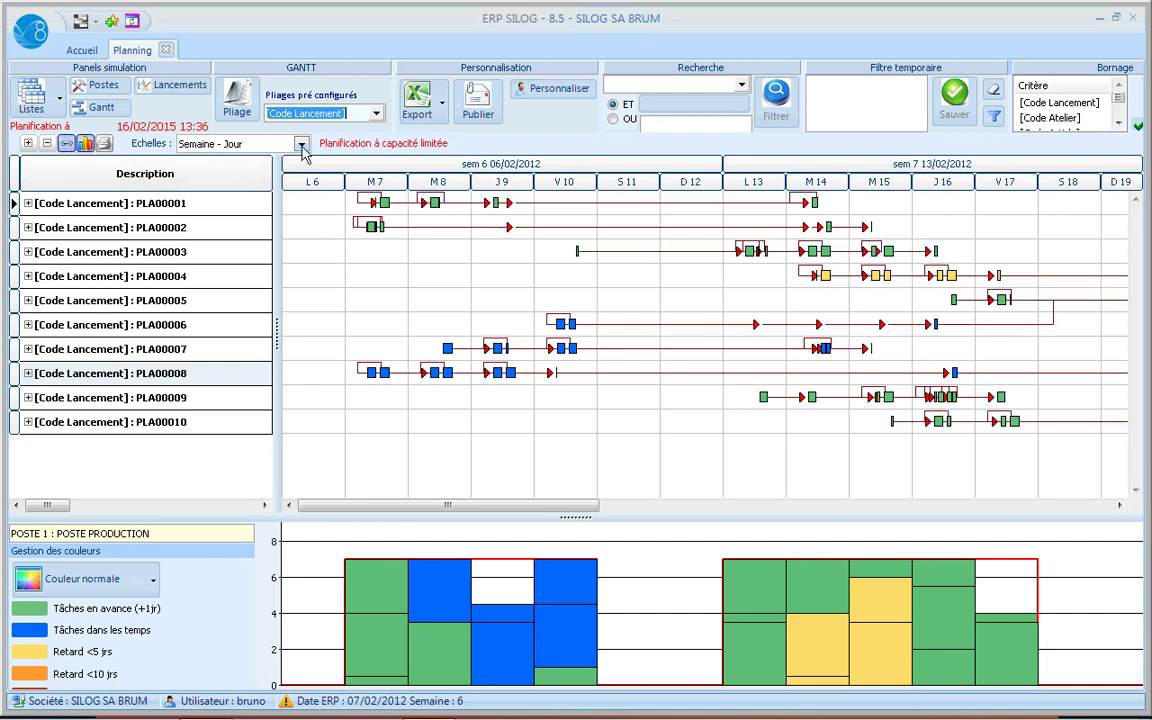
left_click(301, 144)
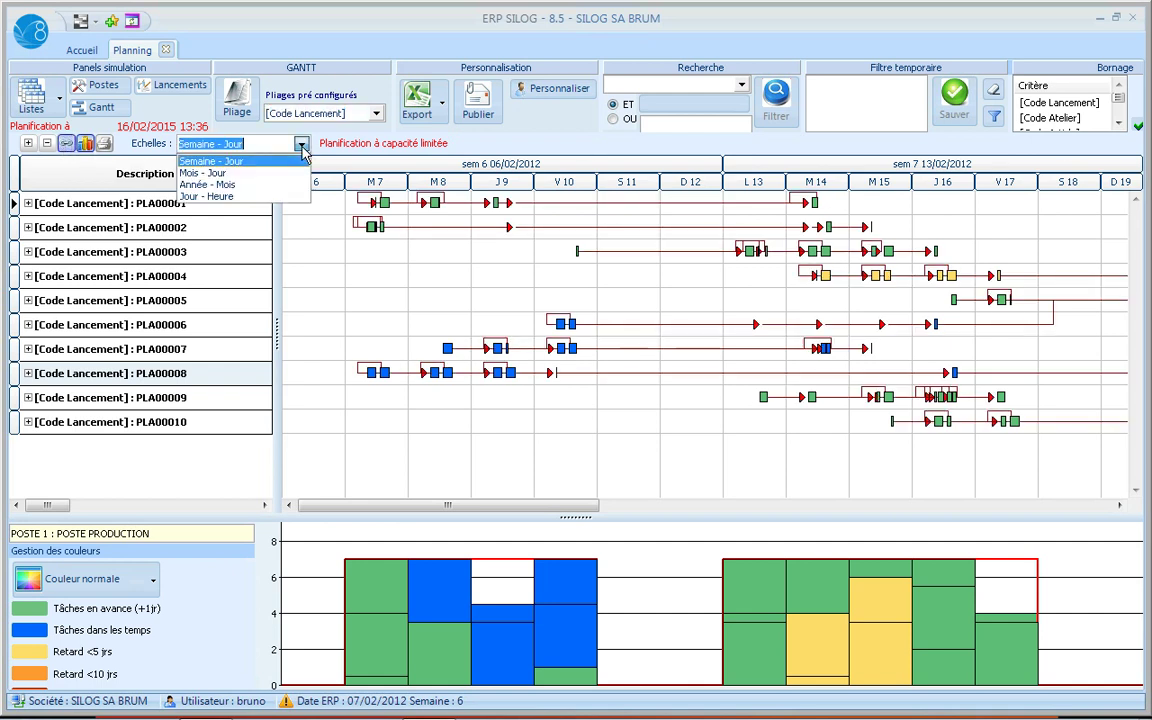
- Expand launch PLA00001 and check the start and end dates of its 021 task on POSTE 7
left_click(29, 203)
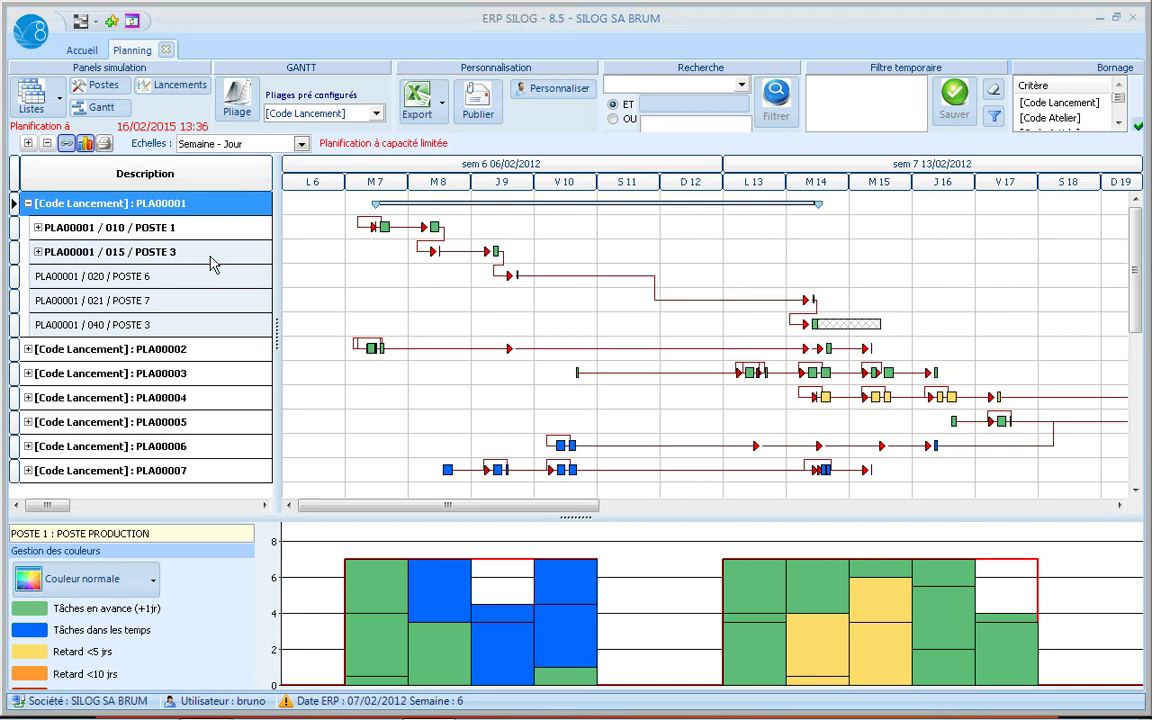
mouse_move(528, 287)
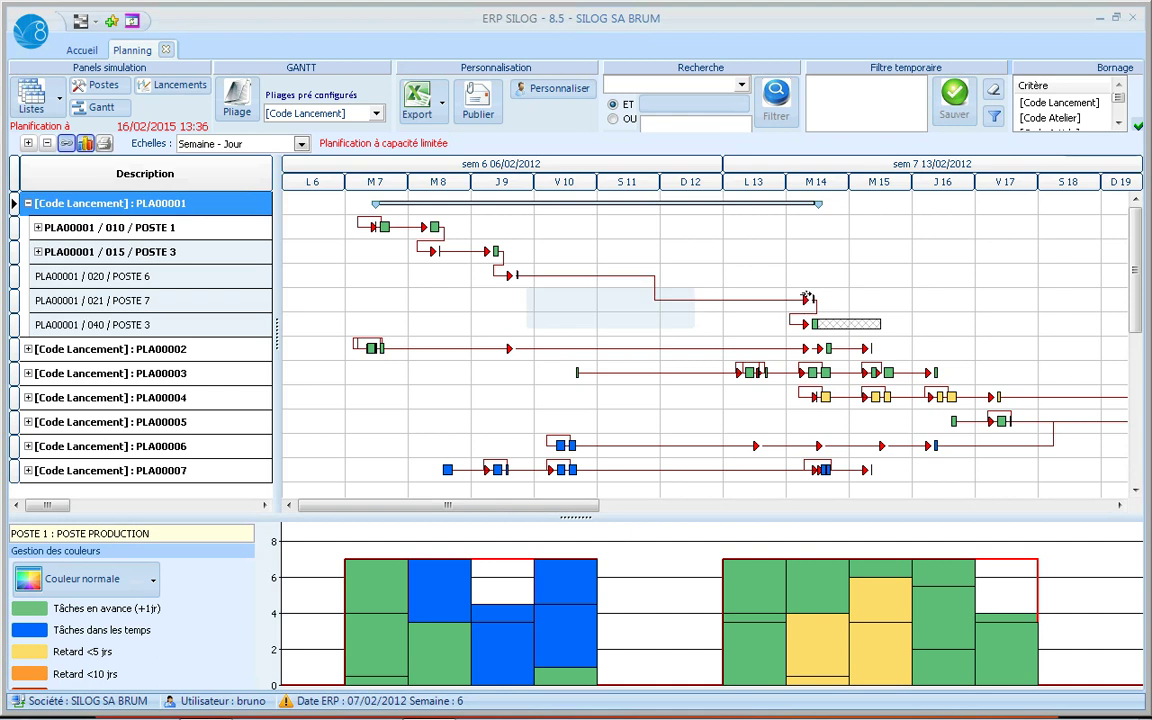
mouse_move(806, 298)
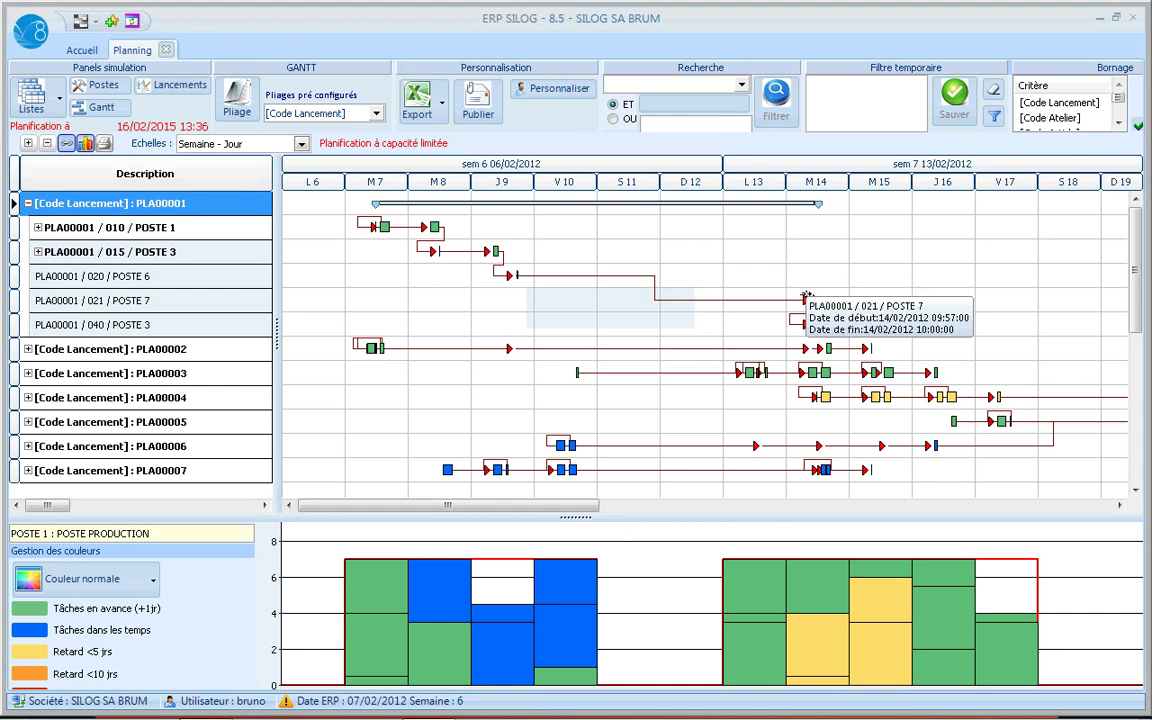
- Group the Gantt by [Client] with [Code Lancement] as second level, and expand CLIENT A and CLIENT B
left_click(378, 115)
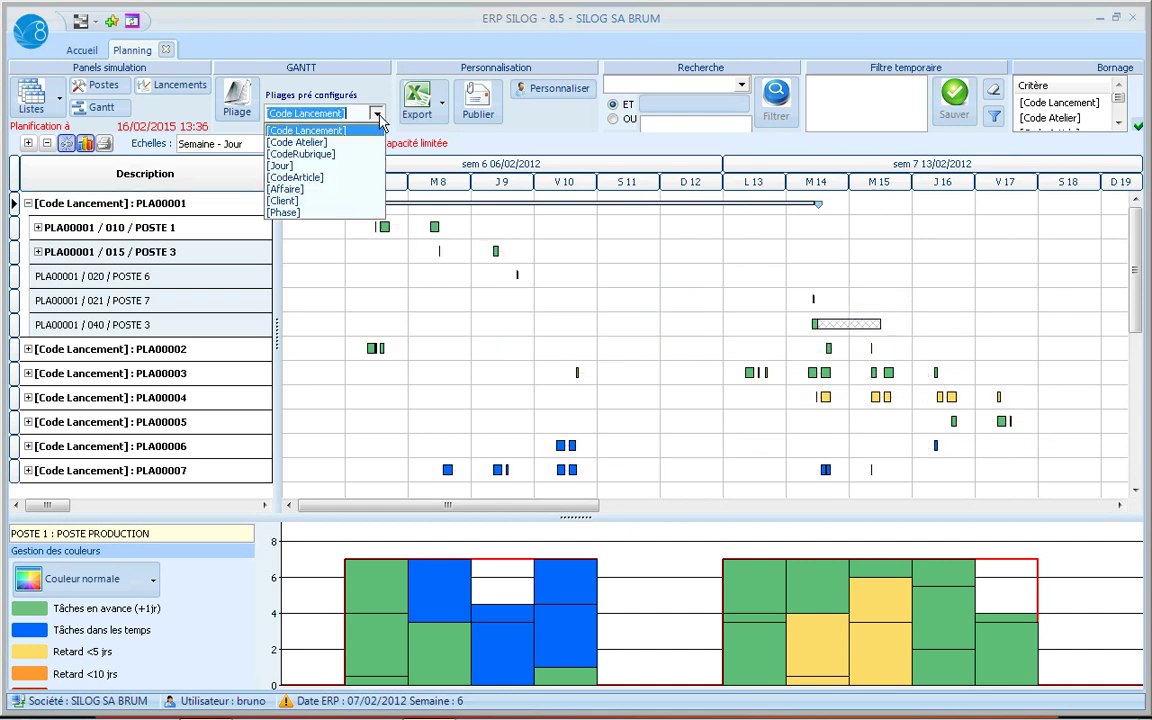
left_click(334, 203)
left_click(236, 100)
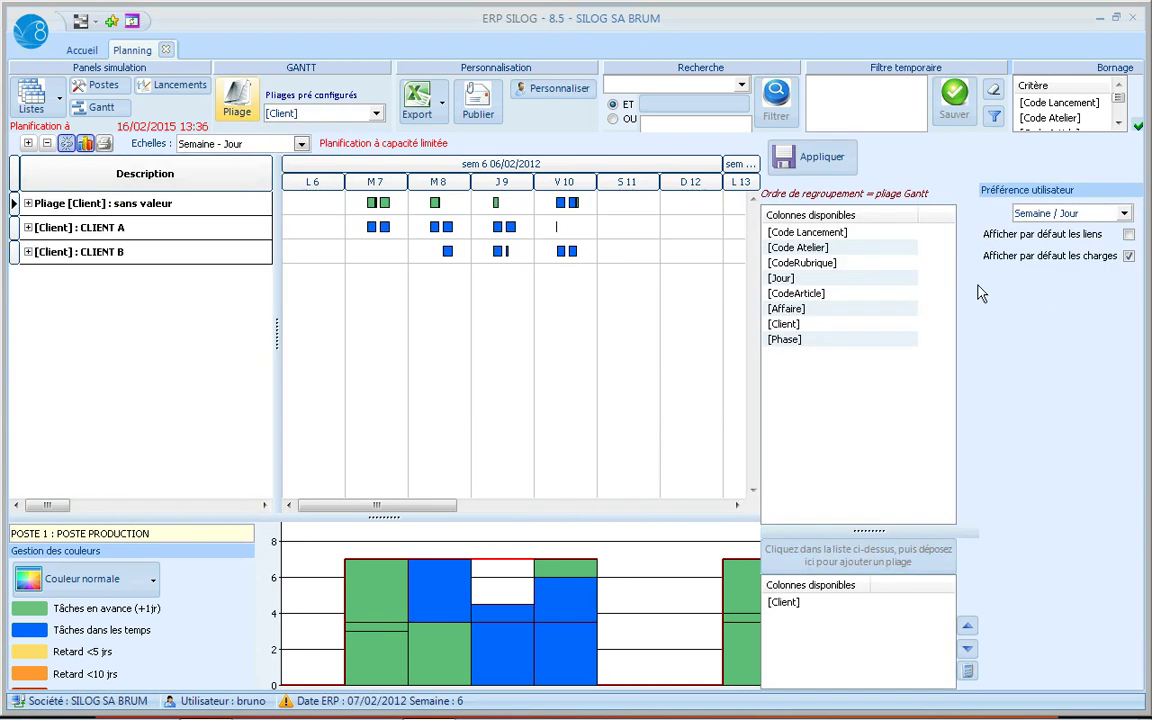
left_click_drag(807, 232, 833, 537)
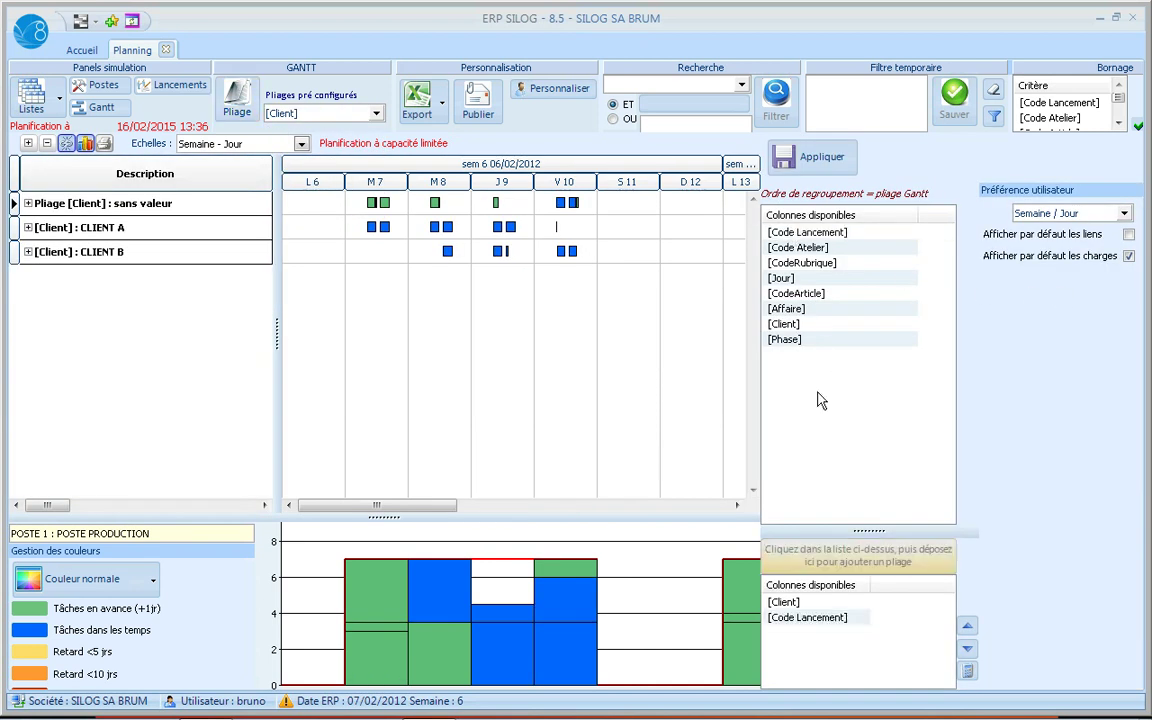
left_click(812, 162)
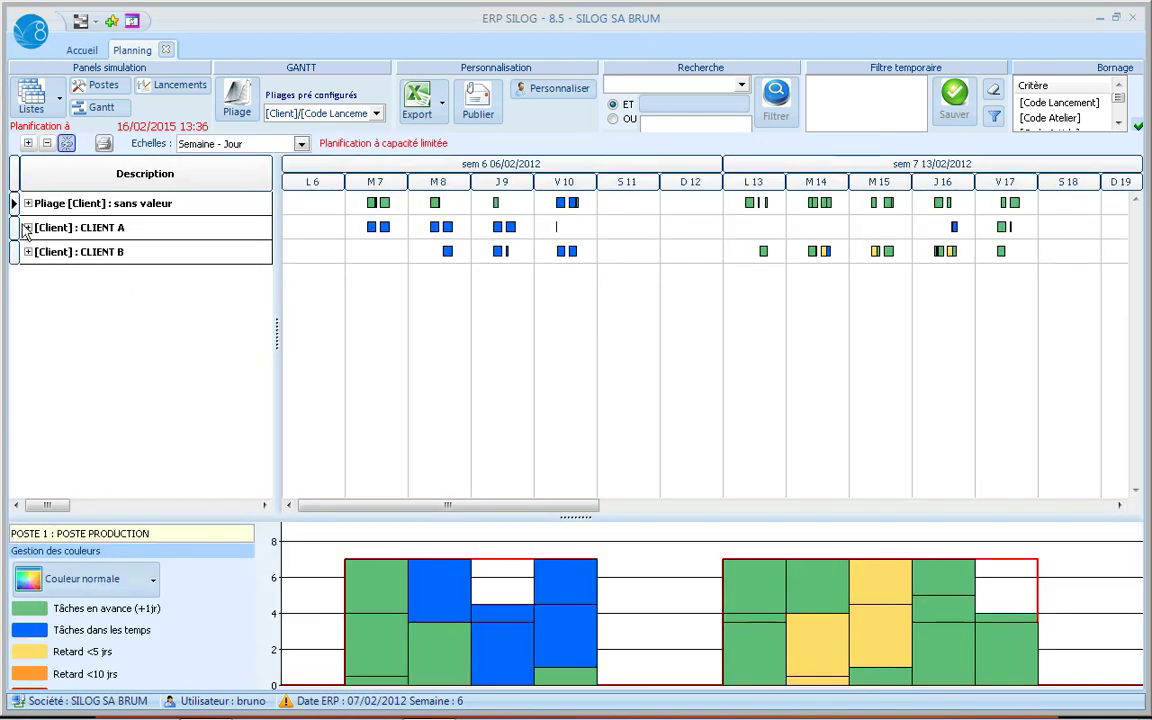
left_click(28, 228)
left_click(29, 301)
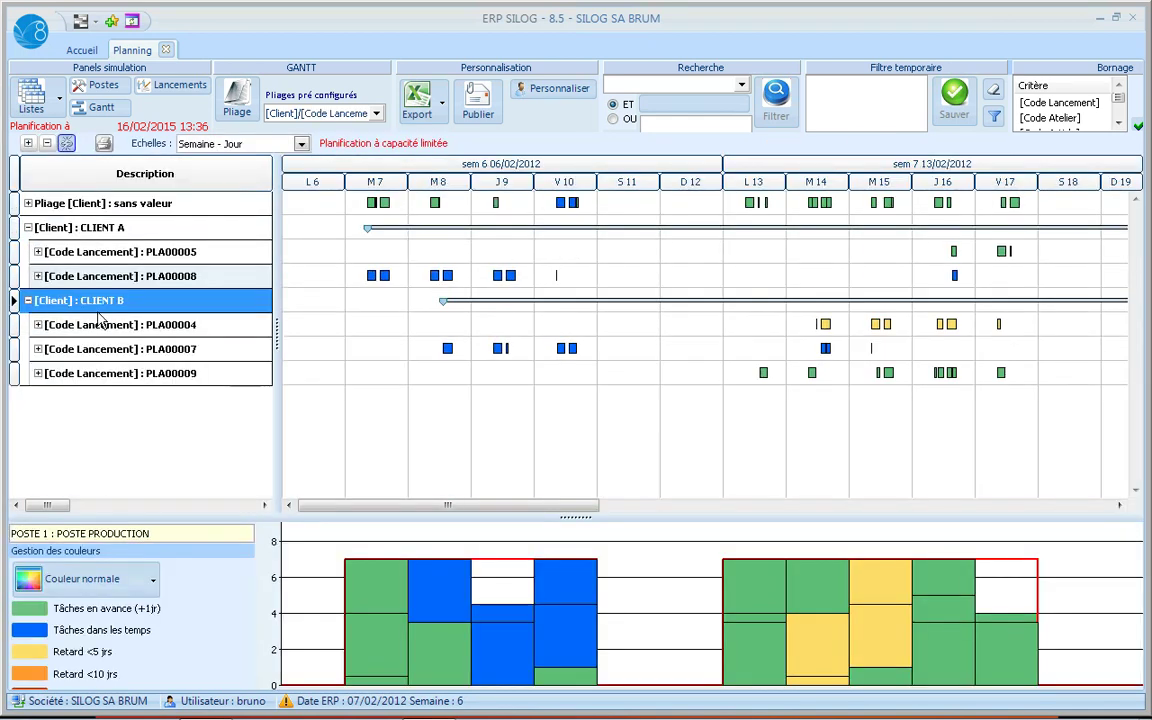
- Open the simulation's launches list and filter it on [Avanc/Retard] equal to 'Retard'
left_click(178, 87)
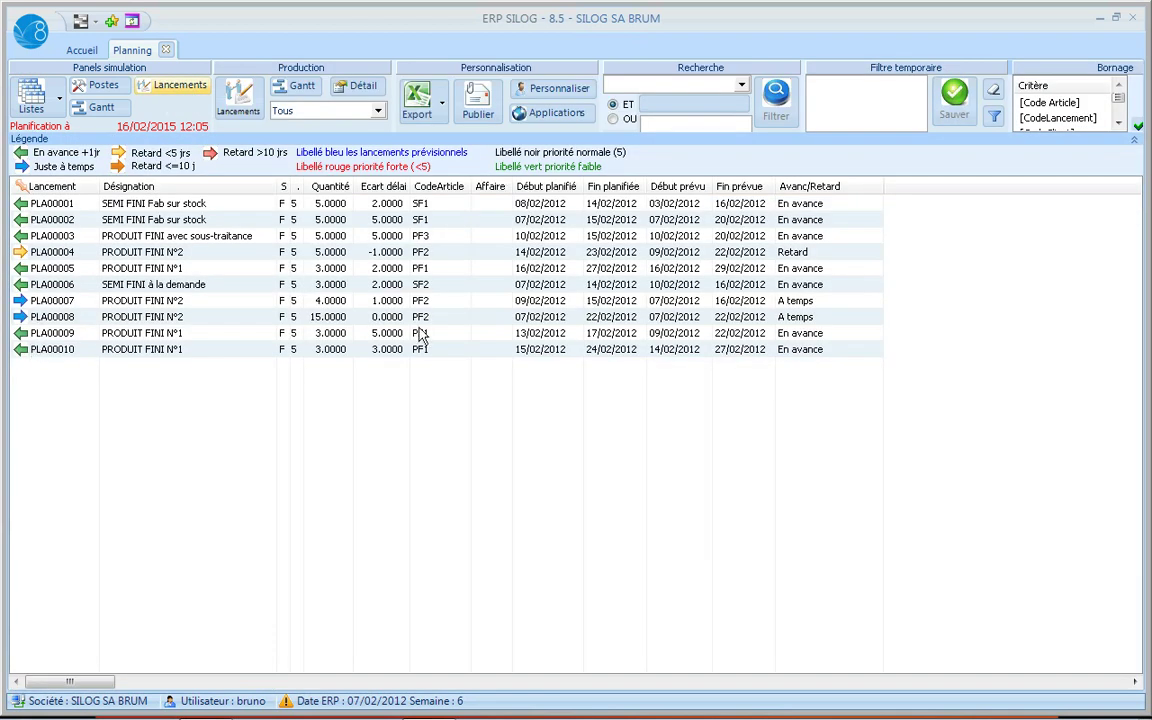
left_click(668, 85)
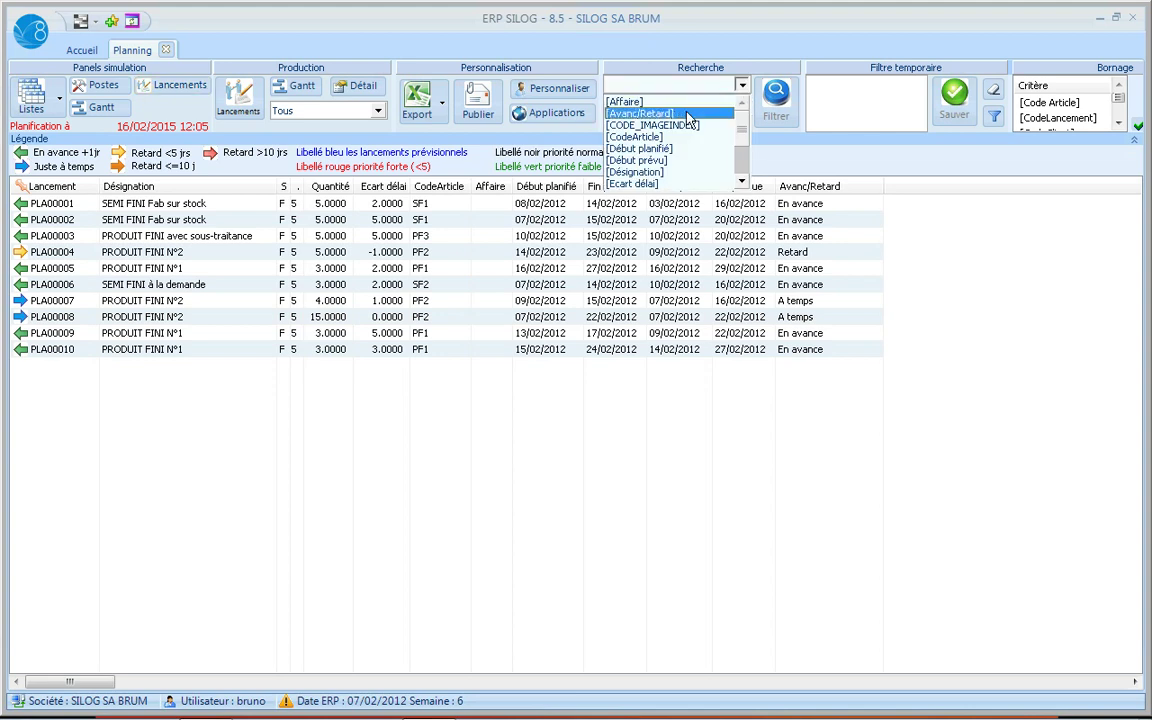
left_click(683, 115)
left_click(670, 110)
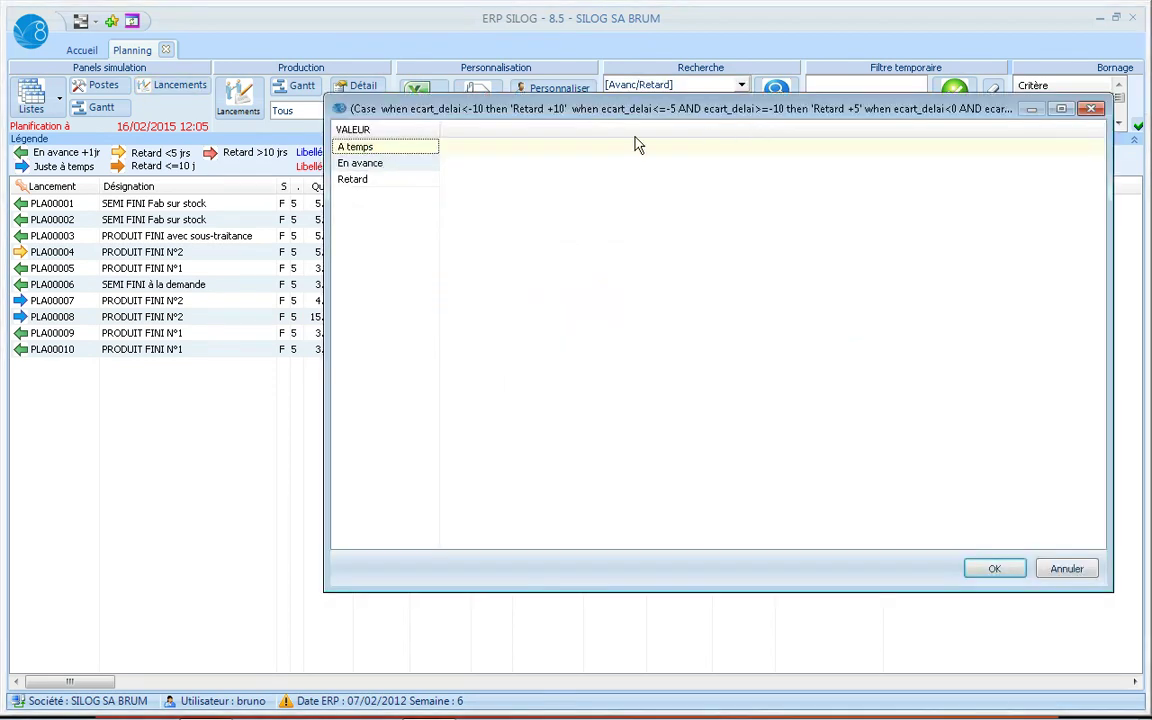
double_click(350, 182)
left_click(777, 100)
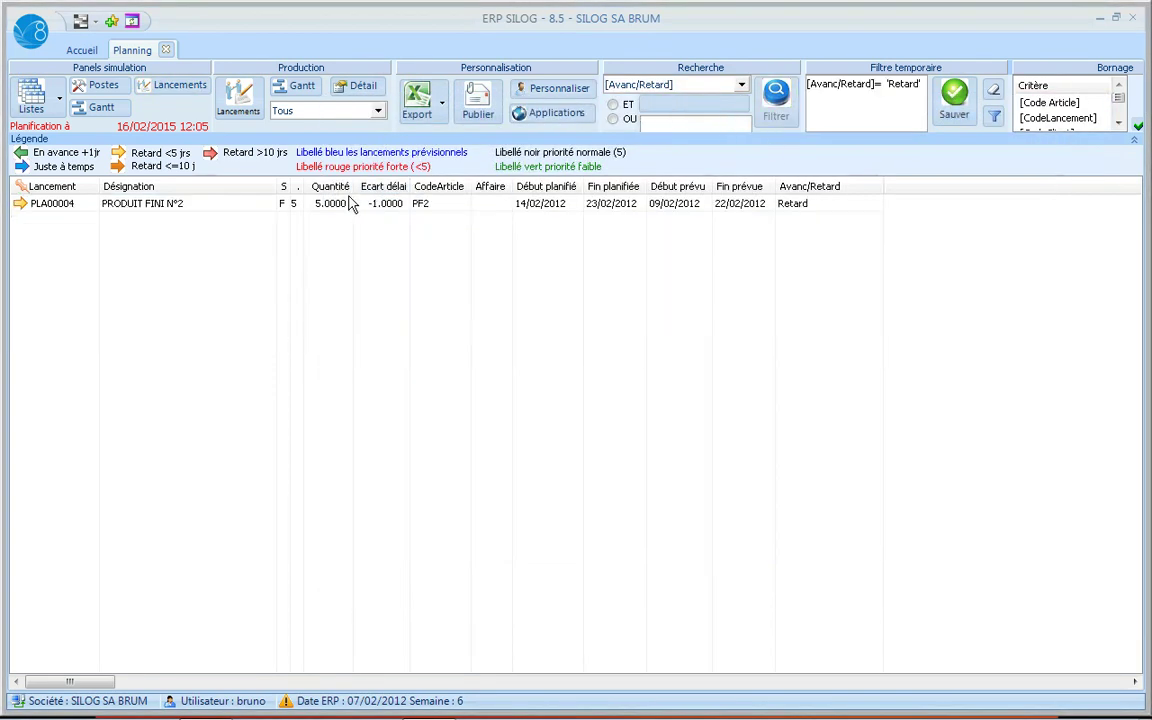
- Show the Gantt of the late launch PLA00004, expand all its tasks and examine the 030 task on POSTE 3
left_click(290, 92)
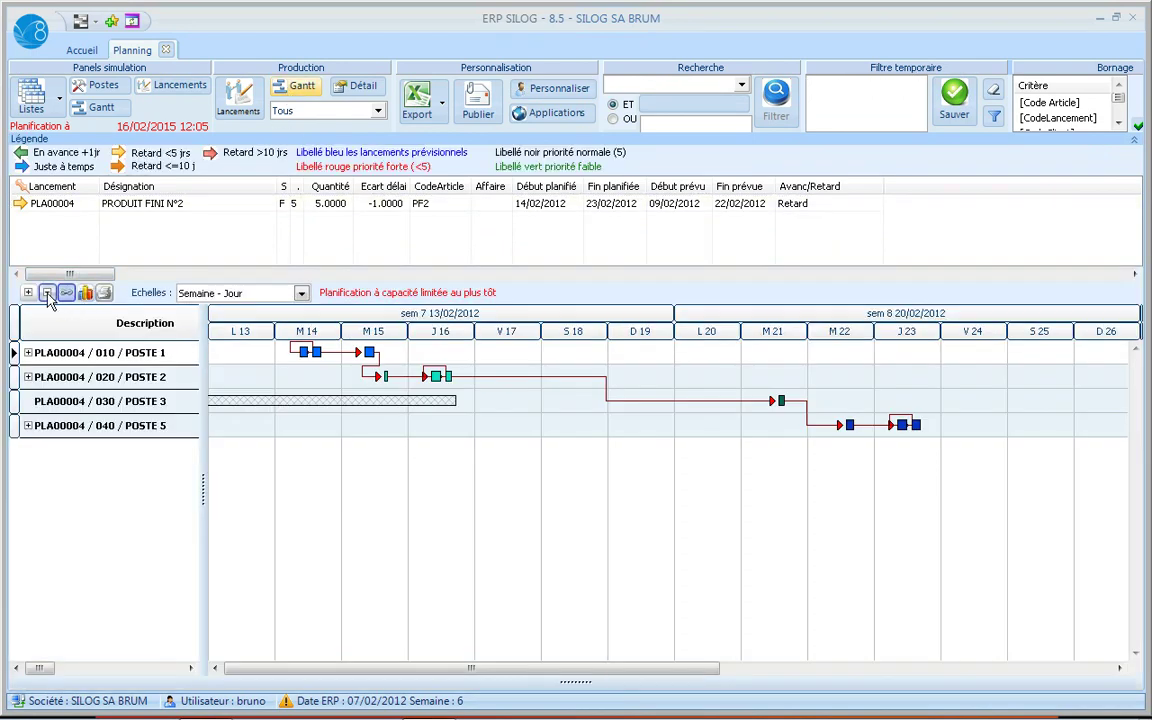
left_click(47, 297)
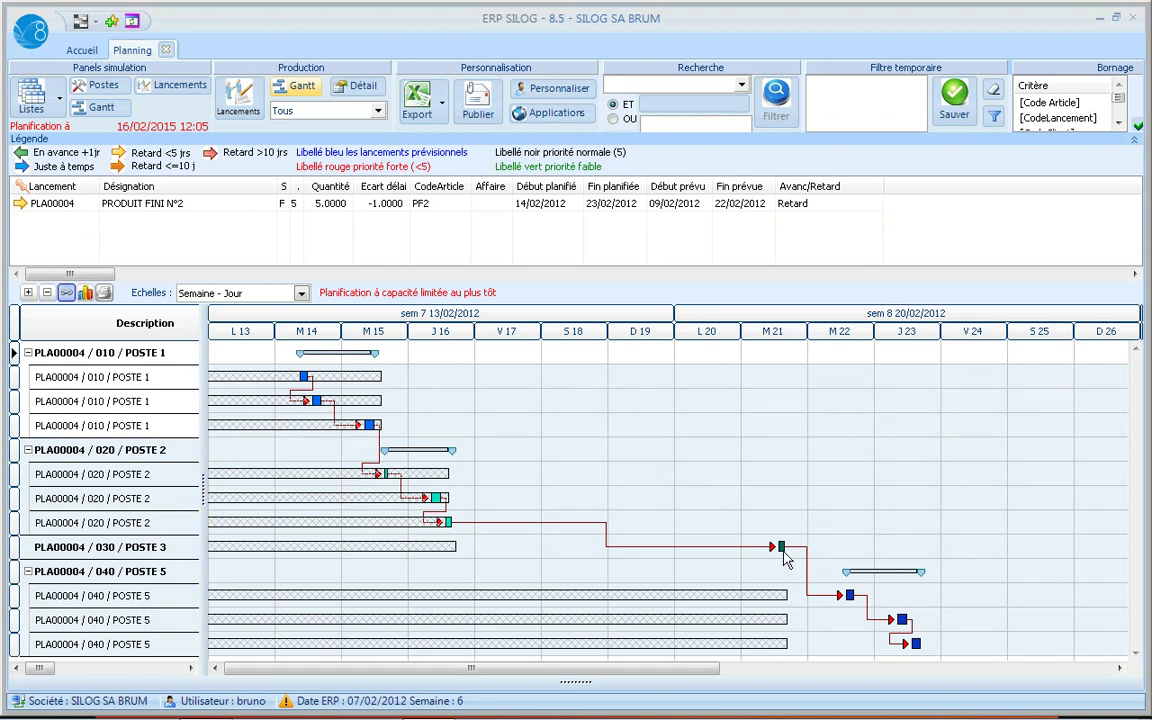
mouse_move(783, 548)
- Open the workstation planning of the simulation and restrict it to POSTE 3 - CONTROLE QUALITE
left_click(125, 103)
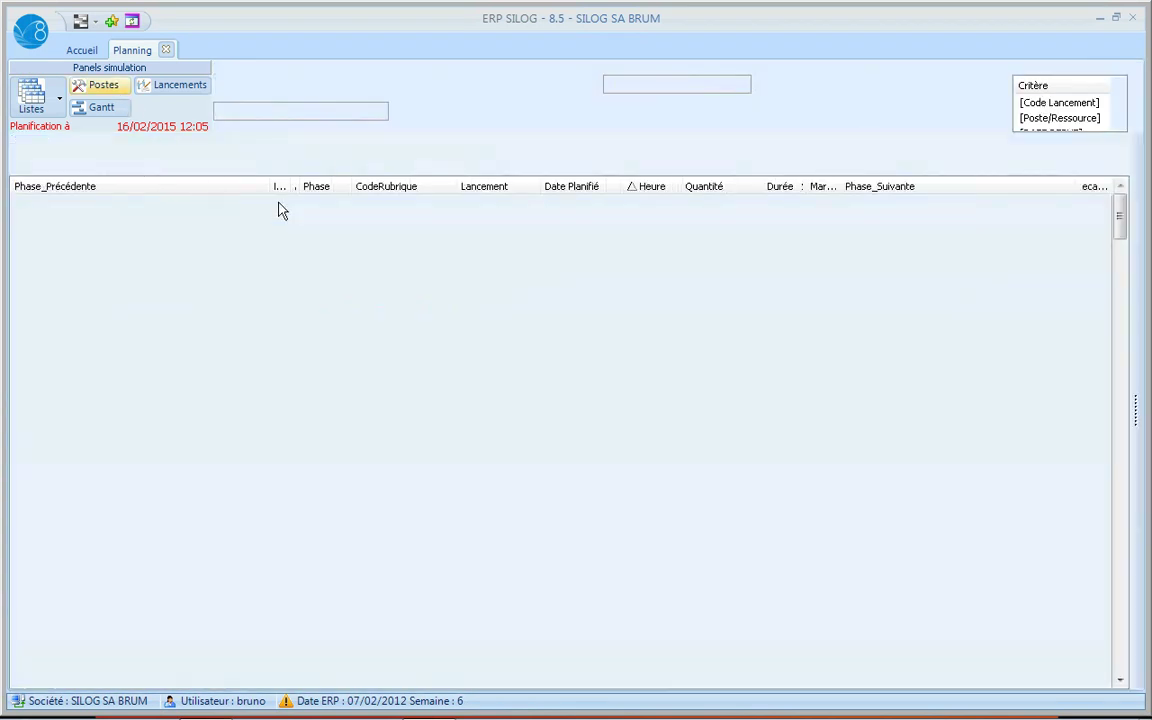
left_click(380, 114)
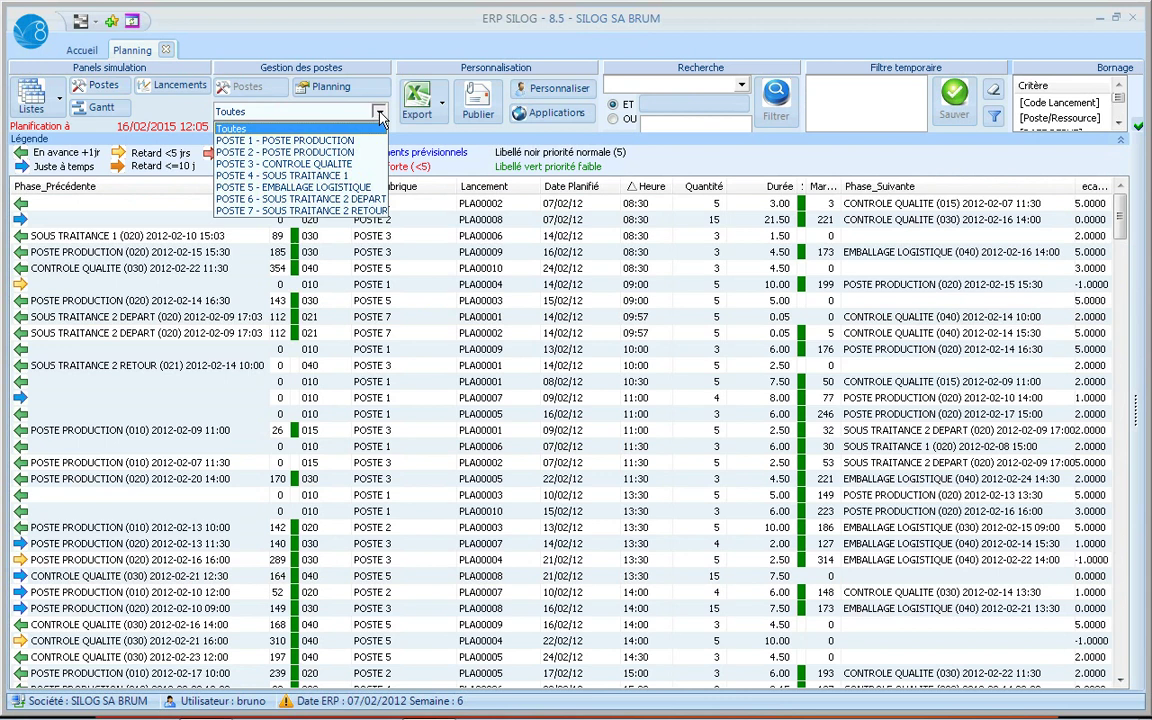
left_click(333, 166)
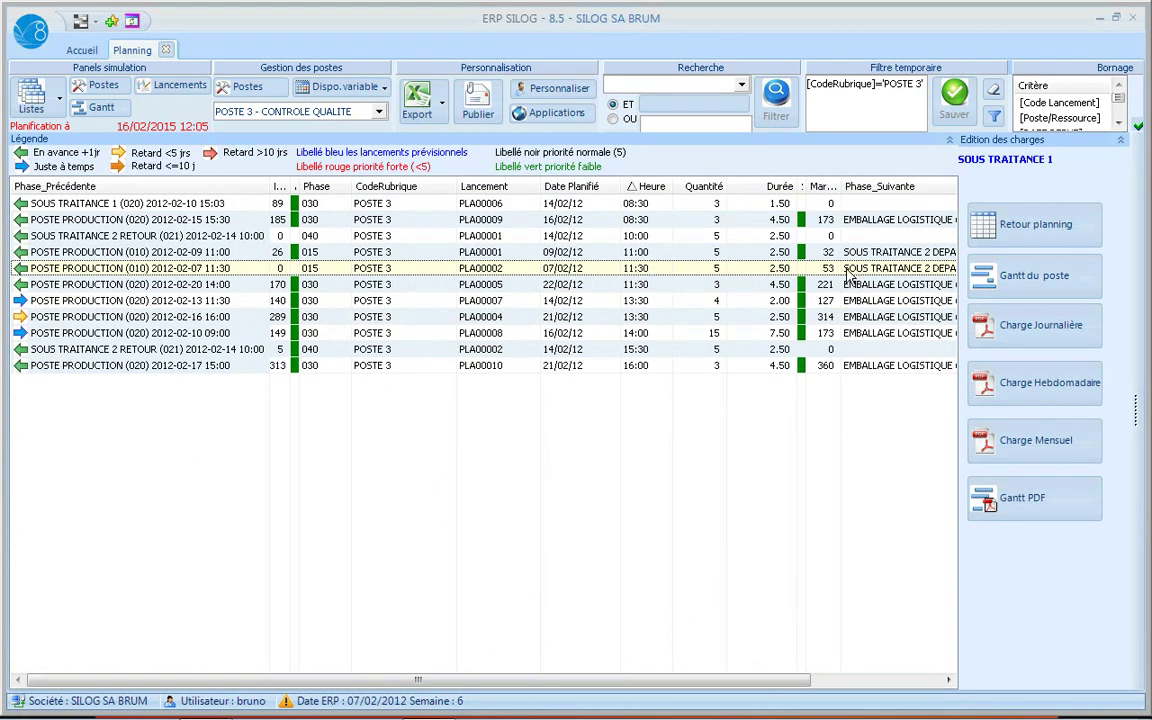
- Display the Gantt of POSTE 3, expand PLA00008 / 030 and move its first sub-task to Wednesday 15 (M 15) of week 7
left_click(1000, 275)
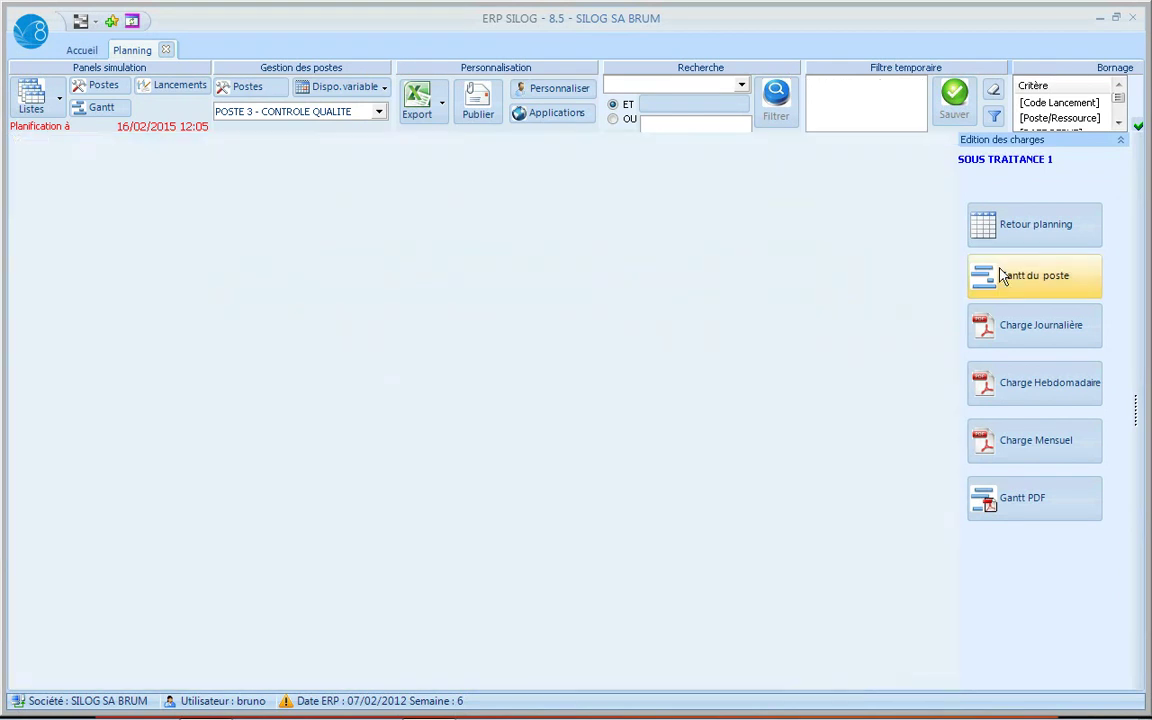
left_click_drag(489, 507, 606, 510)
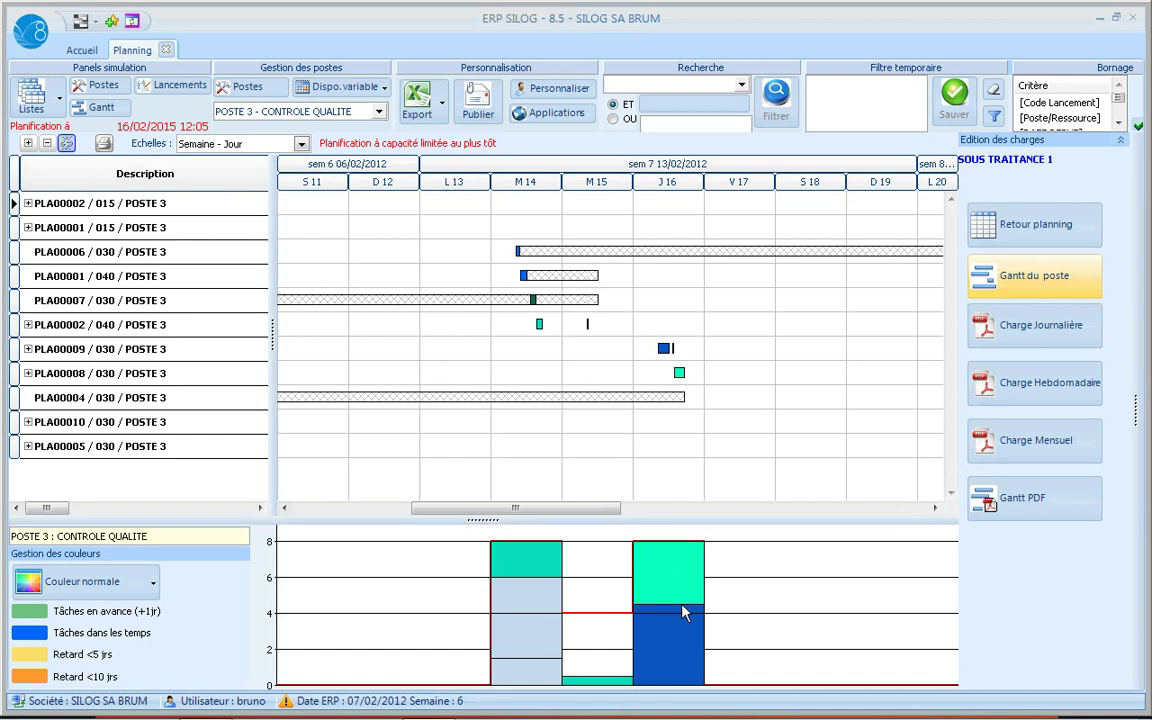
left_click(28, 373)
left_click_drag(679, 397, 599, 397)
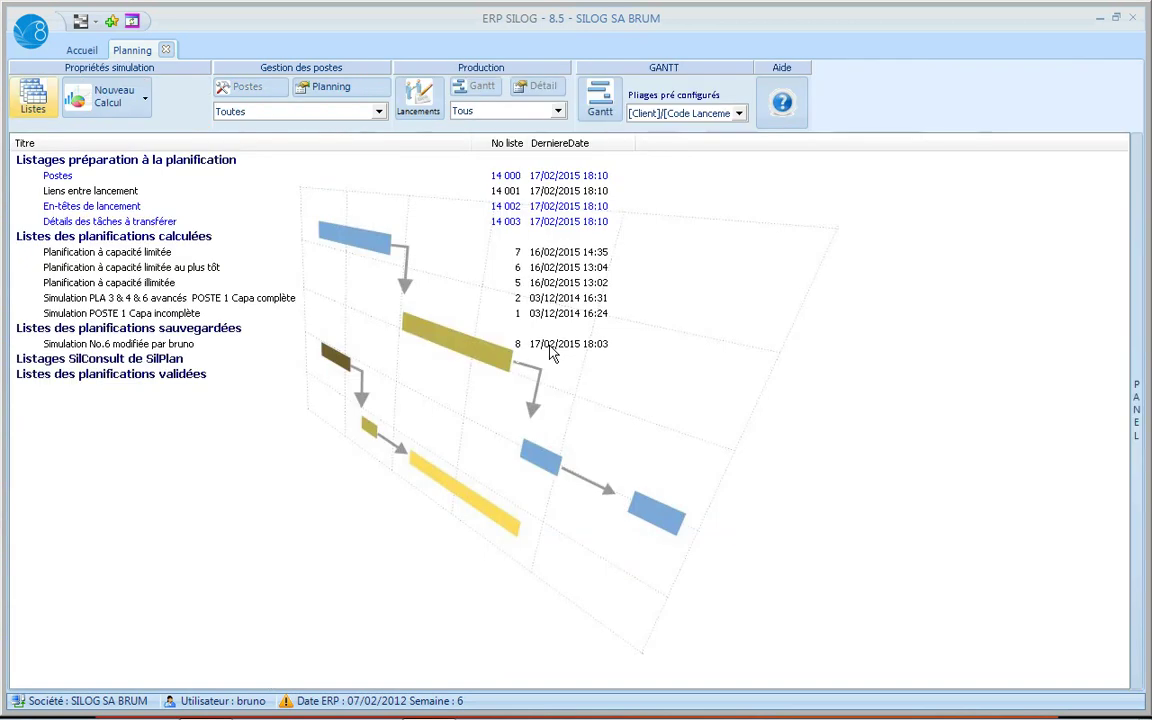
- Select the saved modified simulation No.6, and open the launches list of the "Planification à capacité limitée" simulation
left_click(549, 346)
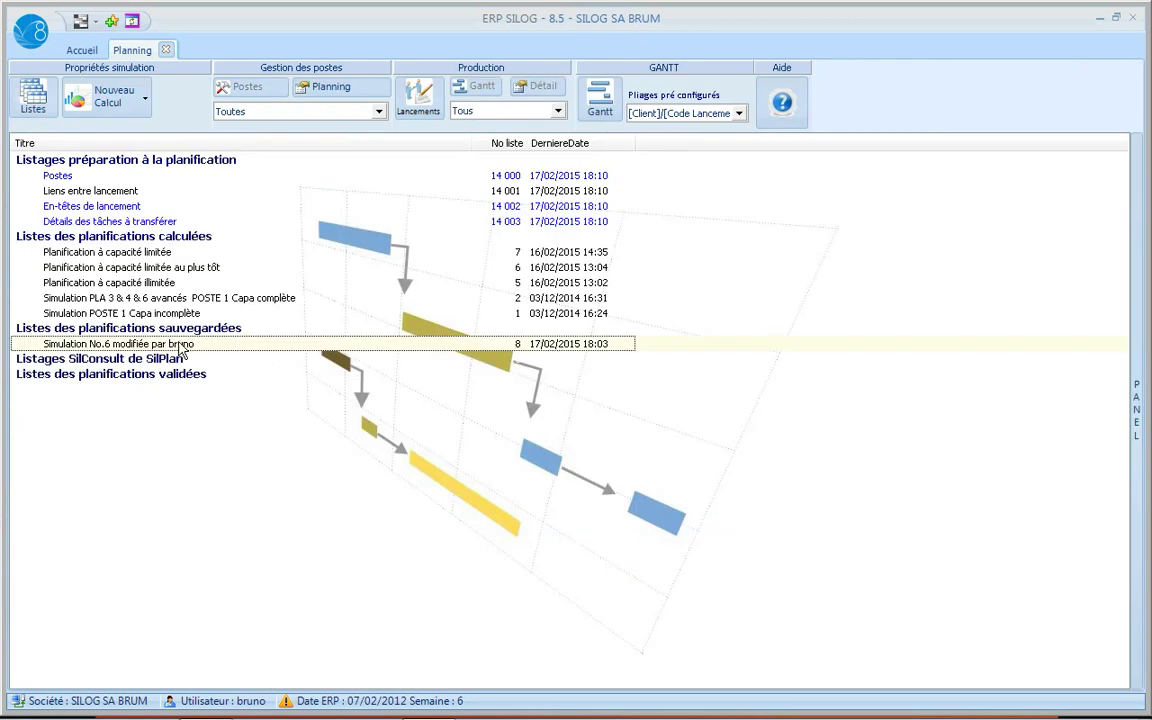
left_click(166, 257)
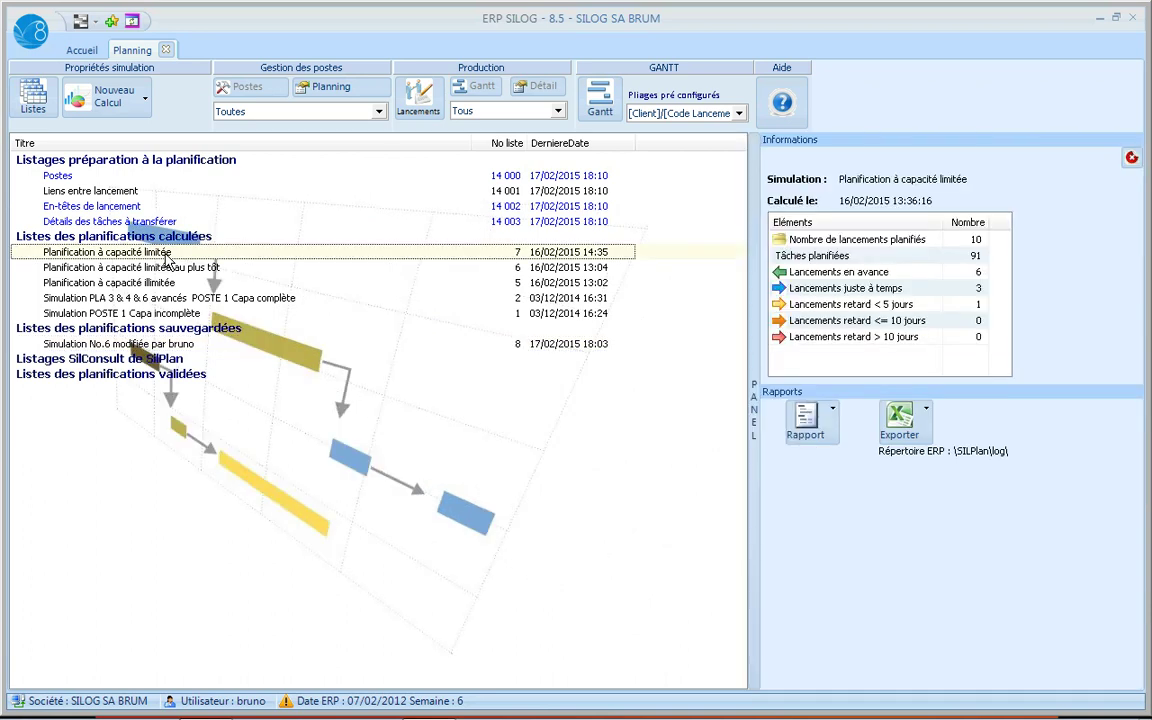
left_click(418, 105)
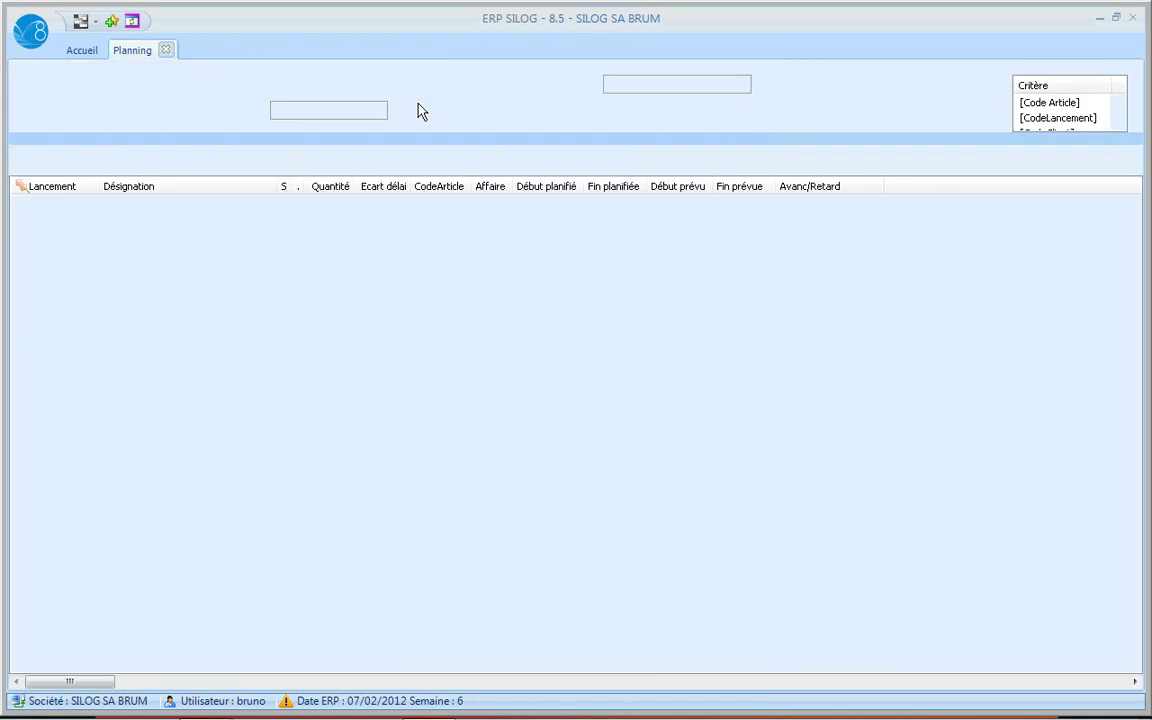
- Hide the [Quantité], [Ecart délai], [CodeArticle] and [Affaire] columns of the launches list and save the layout
left_click(552, 92)
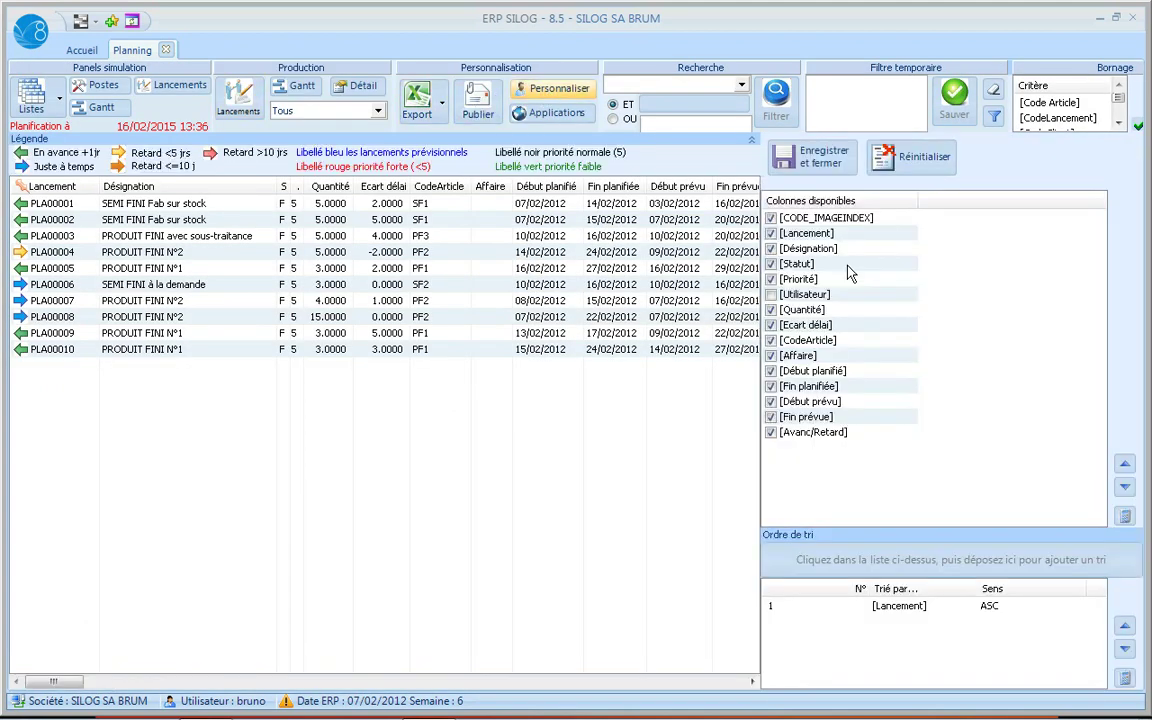
left_click(772, 310)
left_click(771, 325)
left_click(771, 340)
left_click(771, 356)
left_click(808, 156)
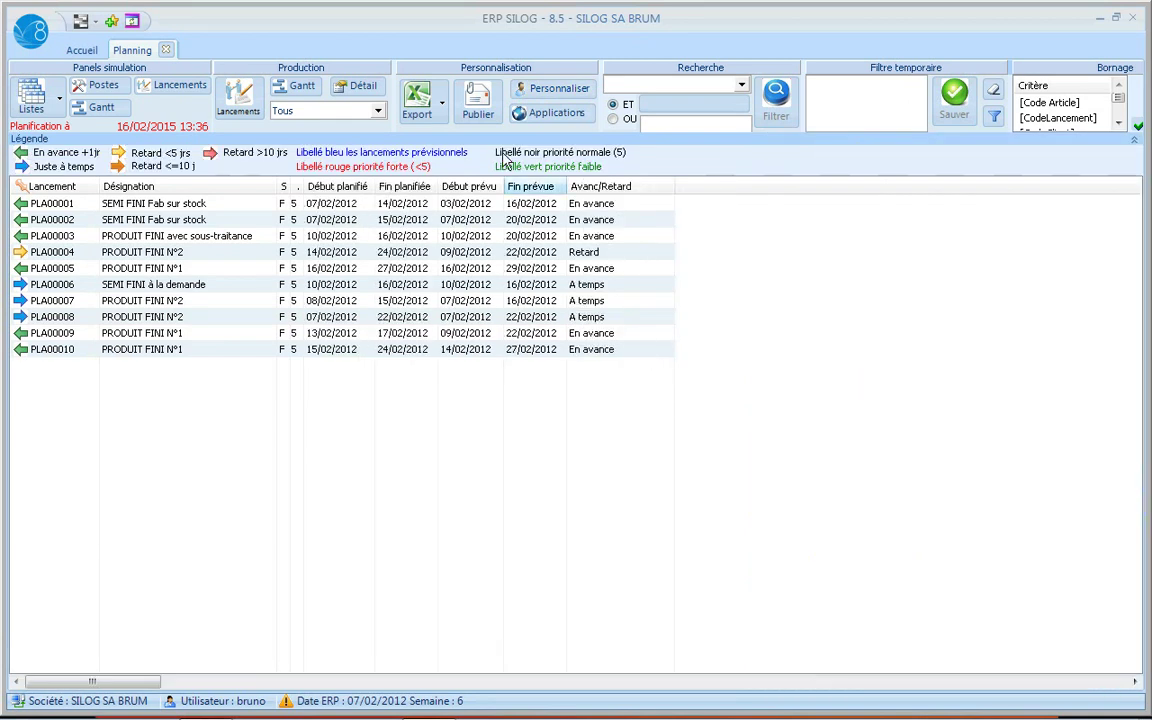
- Export the launches list to Excel and widen the Début planifié and Fin planifiée columns to fit their contents
left_click(414, 116)
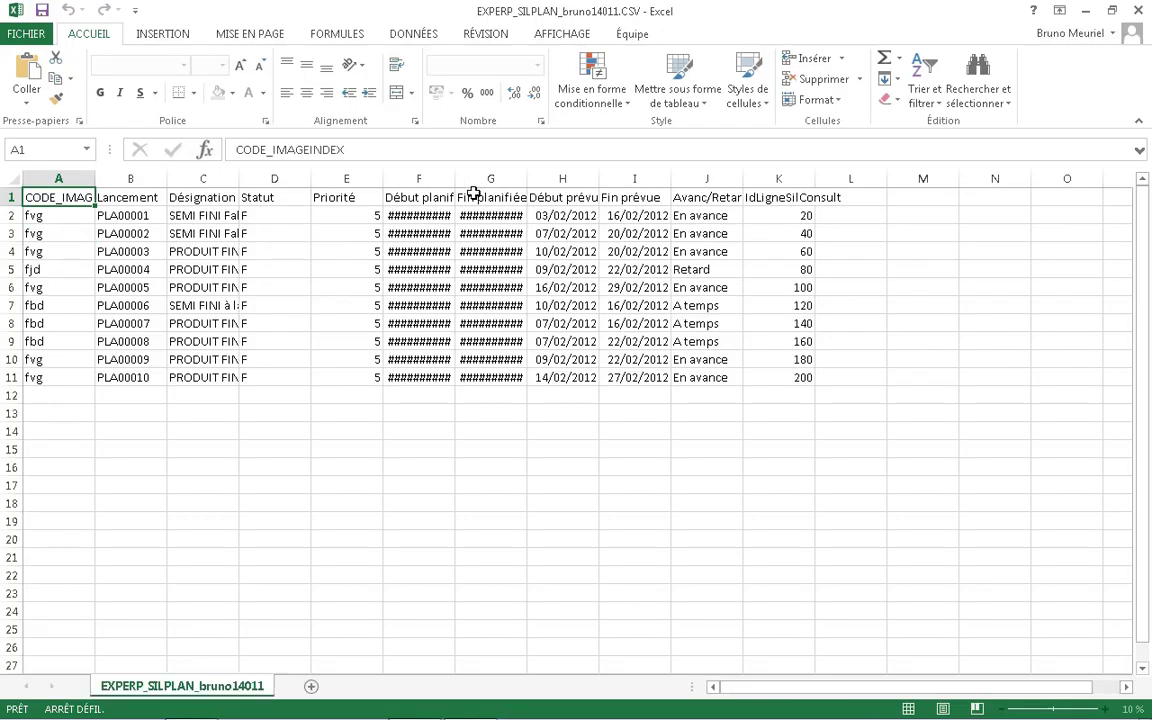
double_click(455, 180)
double_click(554, 178)
- Create a recommended pivot chart counting Lancement by Avanc/Retard from columns B and J
left_click(130, 178)
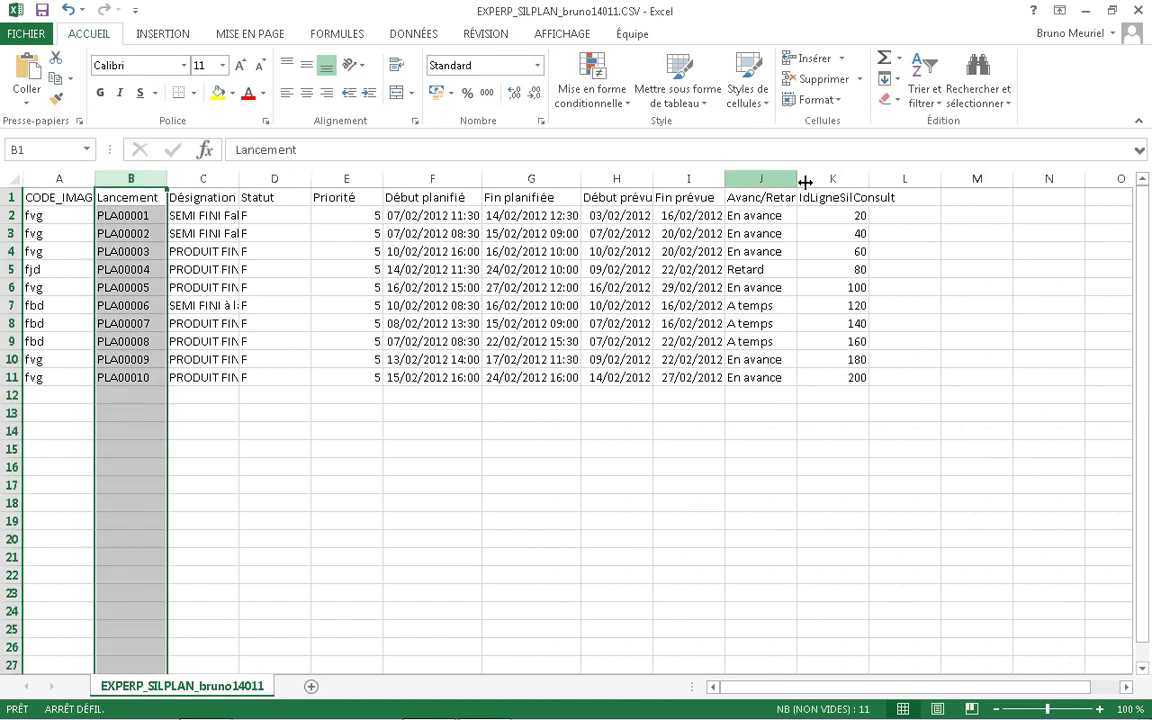
left_click(760, 179, "ctrl")
left_click(165, 34)
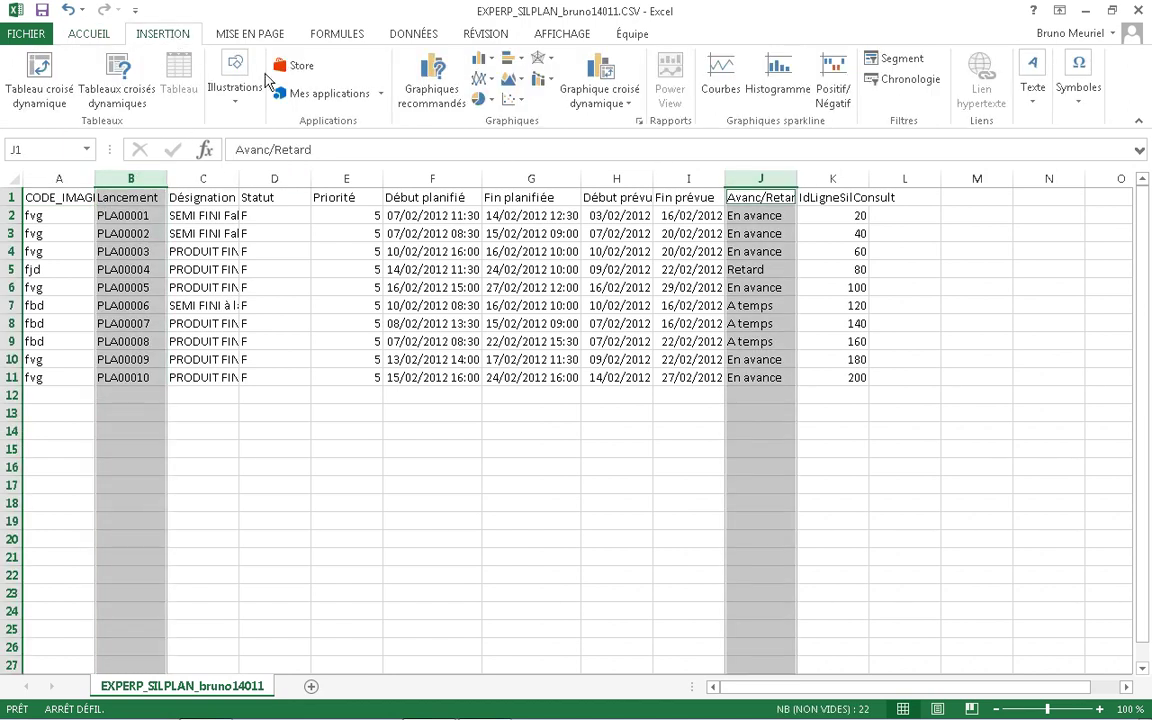
left_click(432, 86)
left_click(738, 592)
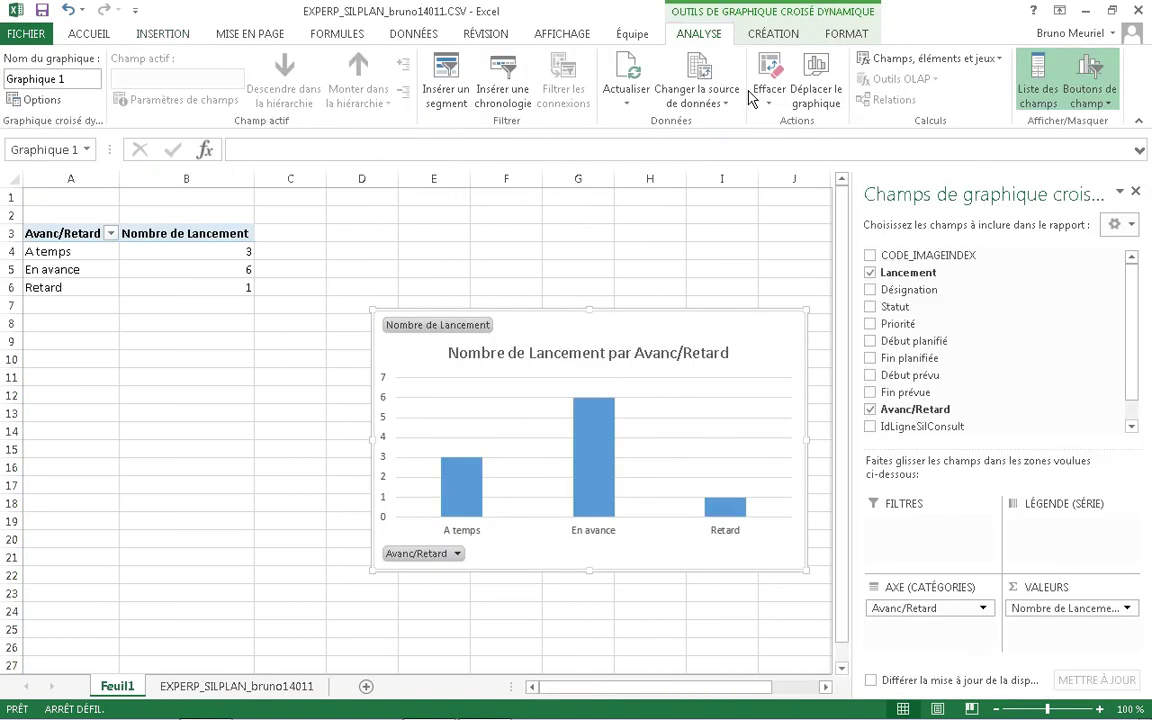
- Change the pivot chart's type to a simple pie chart (Secteurs)
left_click(785, 35)
left_click(998, 88)
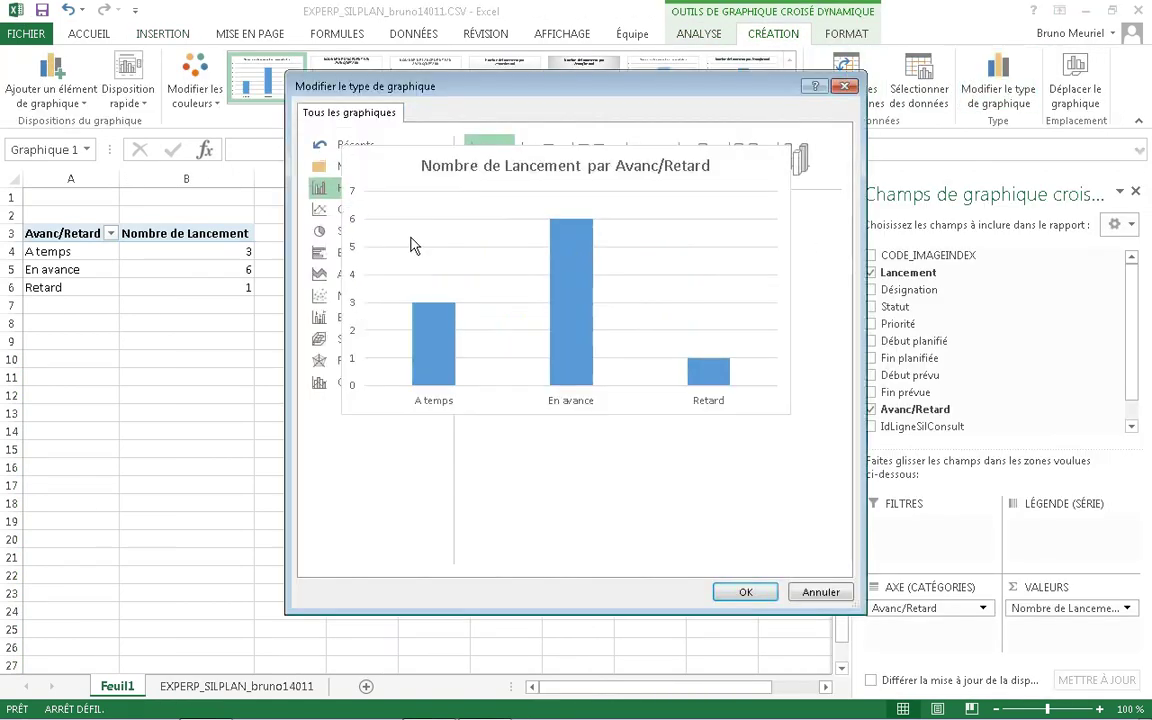
left_click(337, 231)
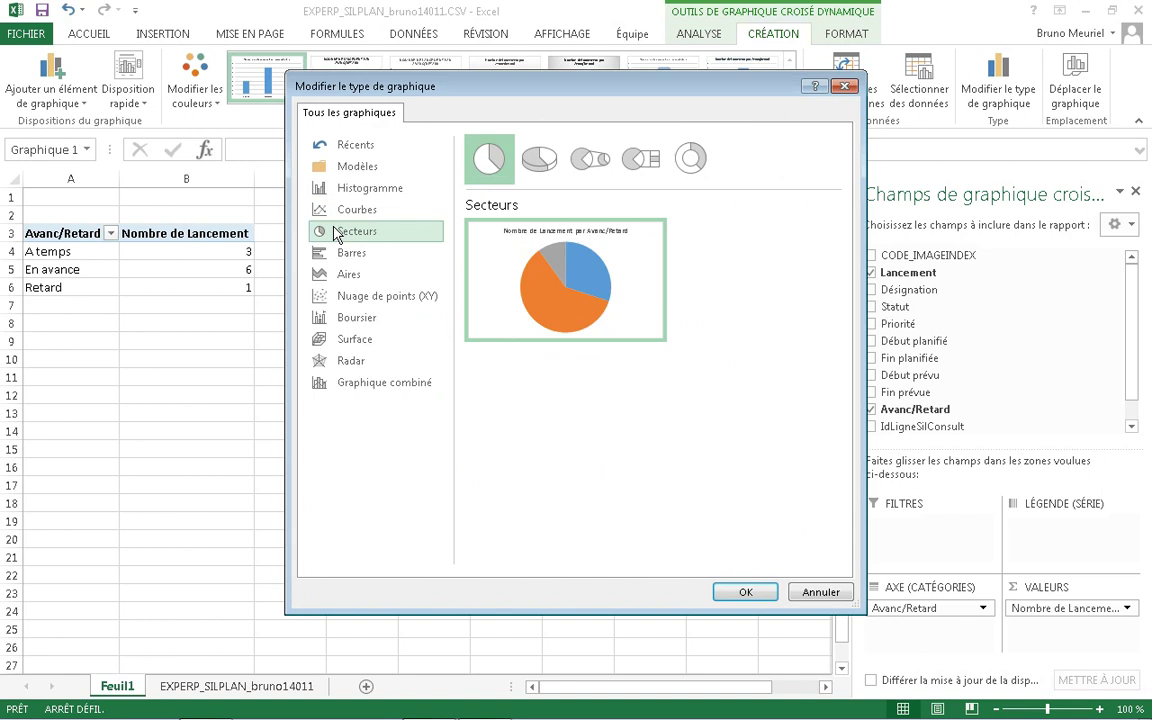
double_click(489, 160)
- Apply the pie chart style with uppercase title, percentage labels and legend, and enlarge the chart up to row 1 over column B
left_click(789, 96)
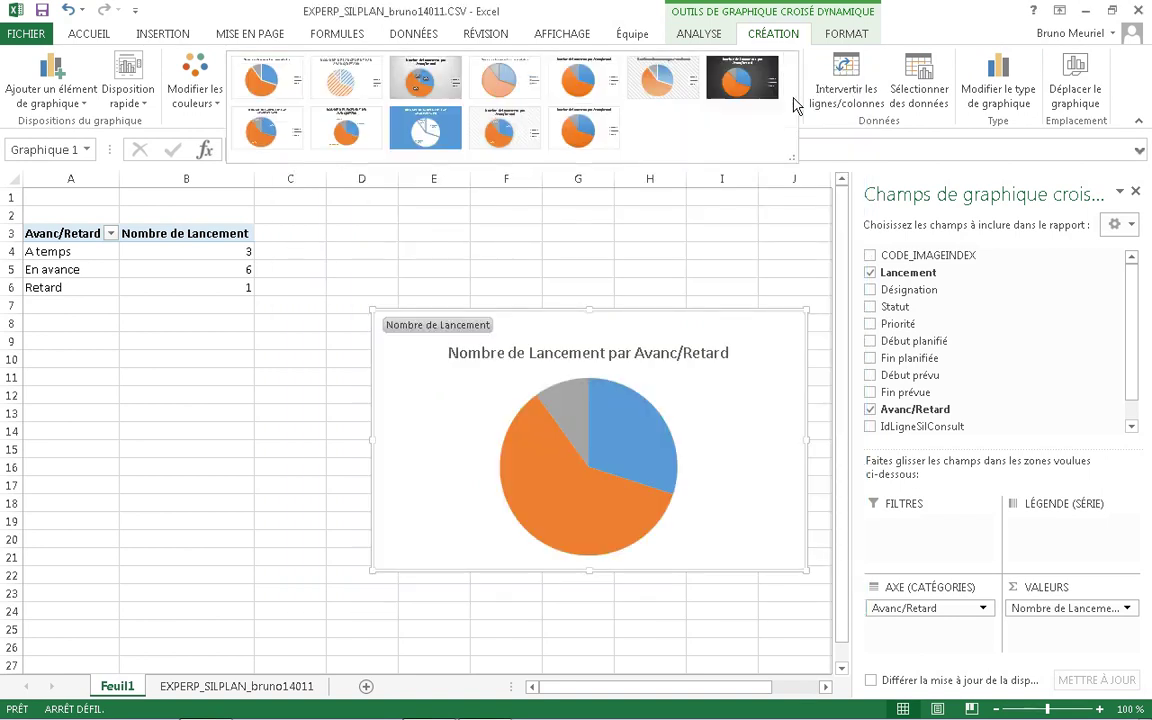
left_click(277, 140)
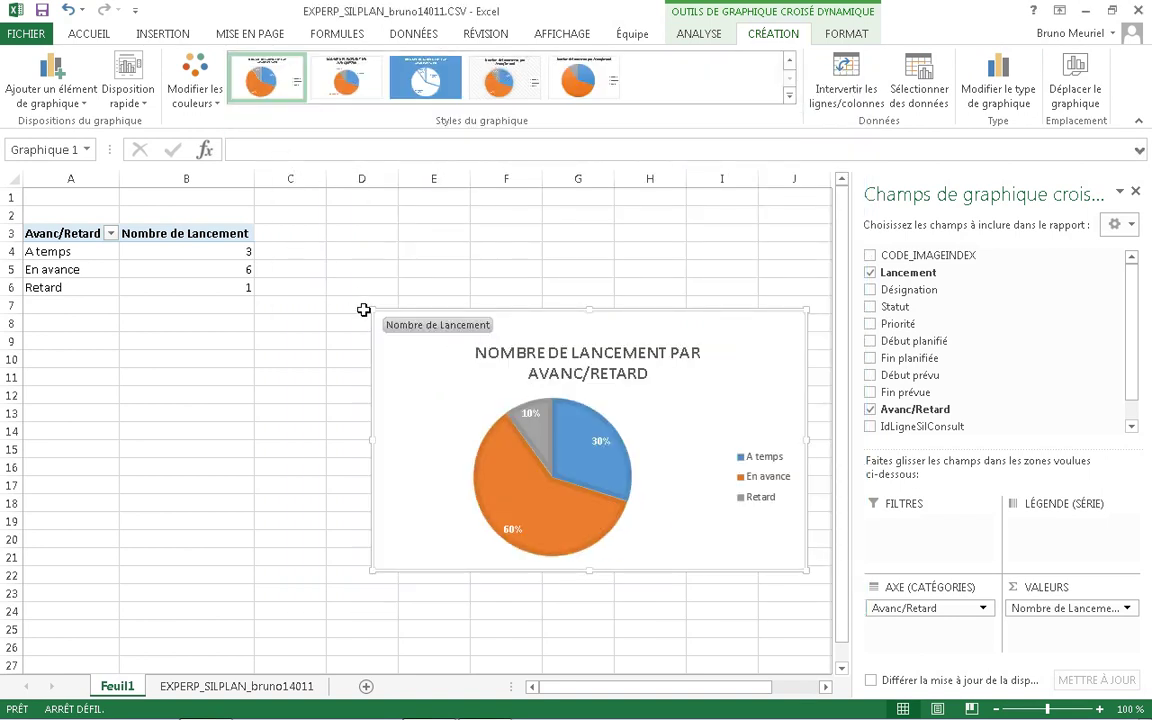
left_click_drag(349, 295, 178, 199)
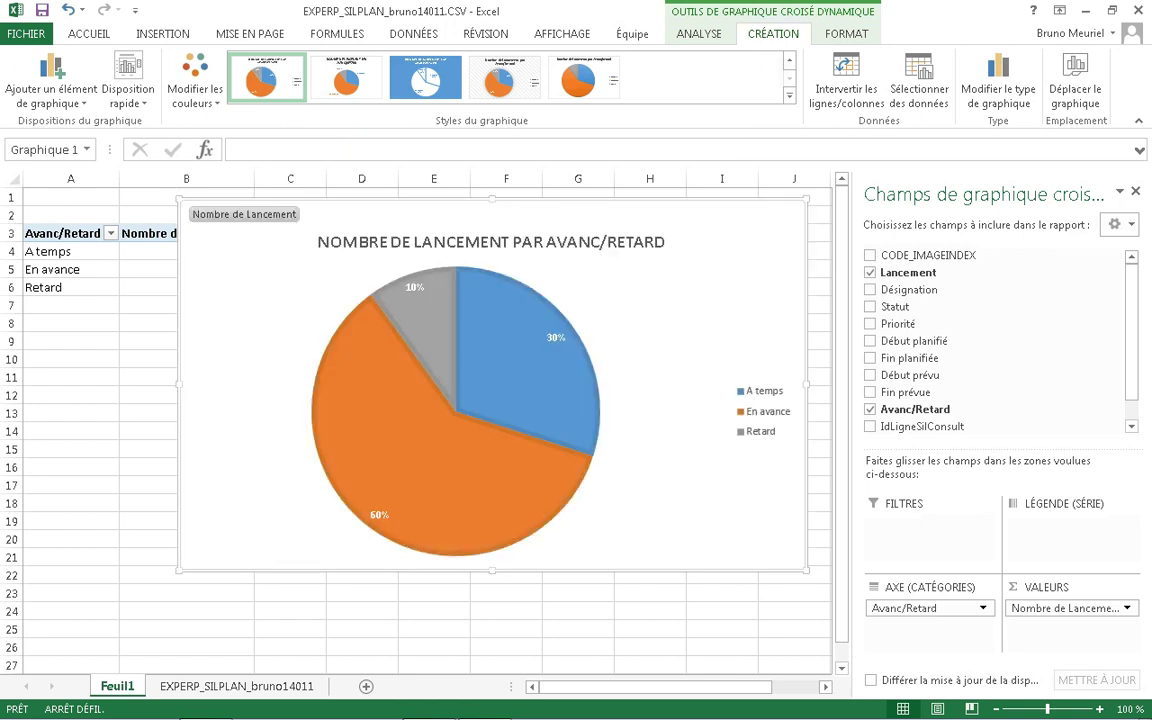